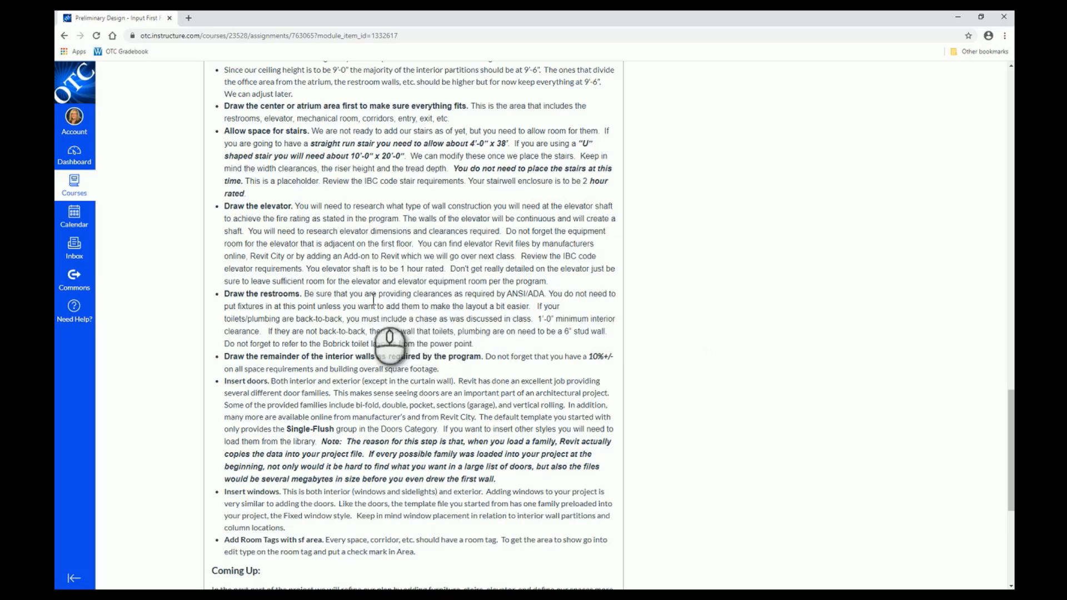
Read through the assignment's instructions on elevator, restrooms, doors, windows and room tags down to the submission requirements
{"action": "scroll", "coordinate": [370, 315], "scroll_direction": "down", "scroll_amount": 2}
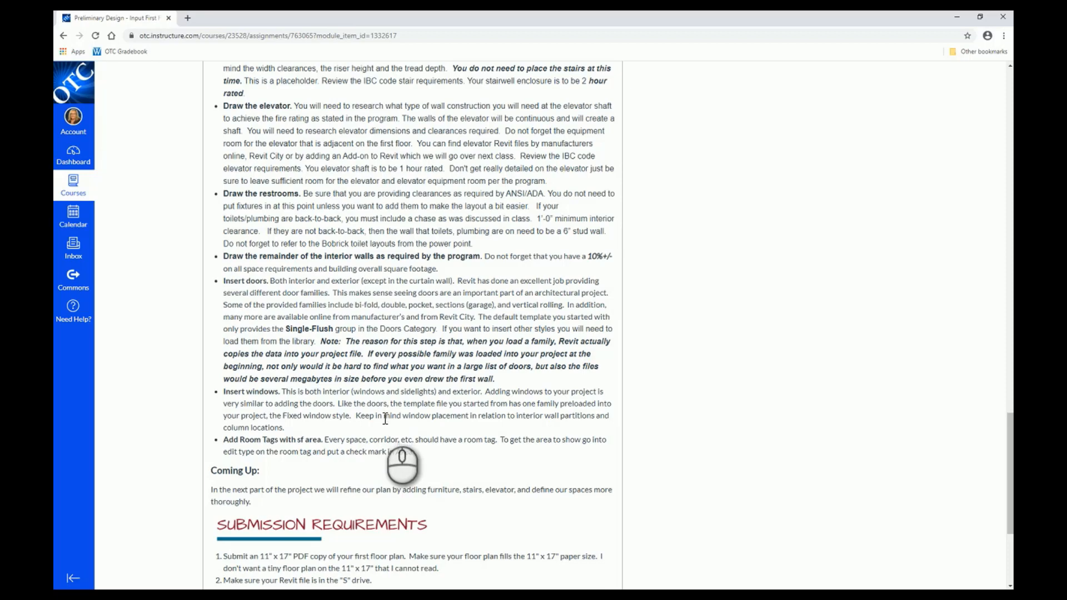
{"action": "scroll", "coordinate": [370, 445], "scroll_direction": "down", "scroll_amount": 3}
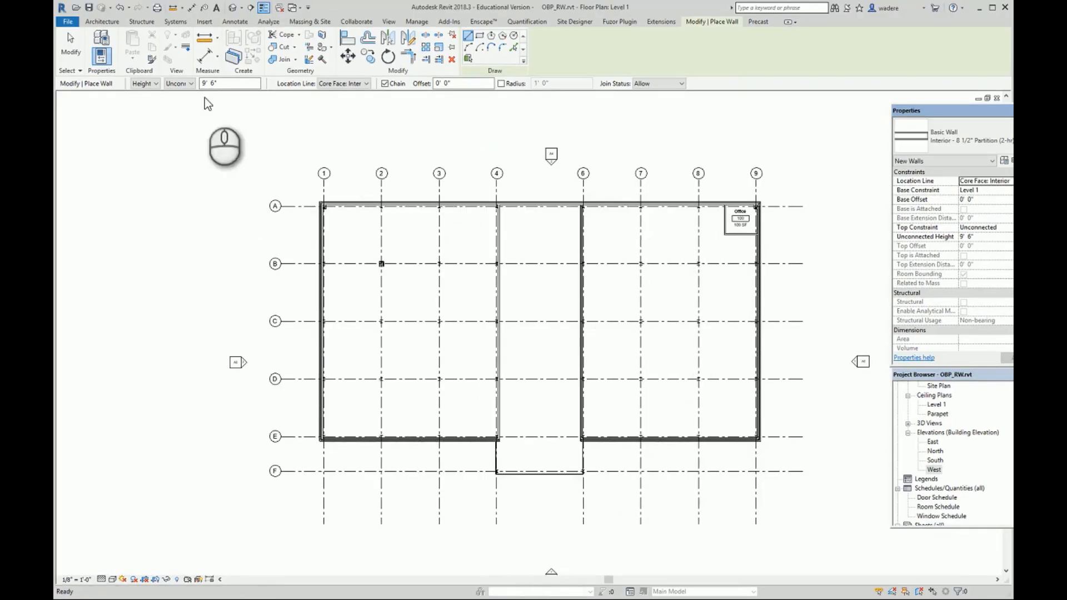
In Revit, draw a rectangular enclosure of 8 1/2" interior partition walls, about 9'-6" by 12'-6", across grid B between grids 4 and 6
{"action": "left_click", "coordinate": [102, 21]}
{"action": "left_click", "coordinate": [98, 56]}
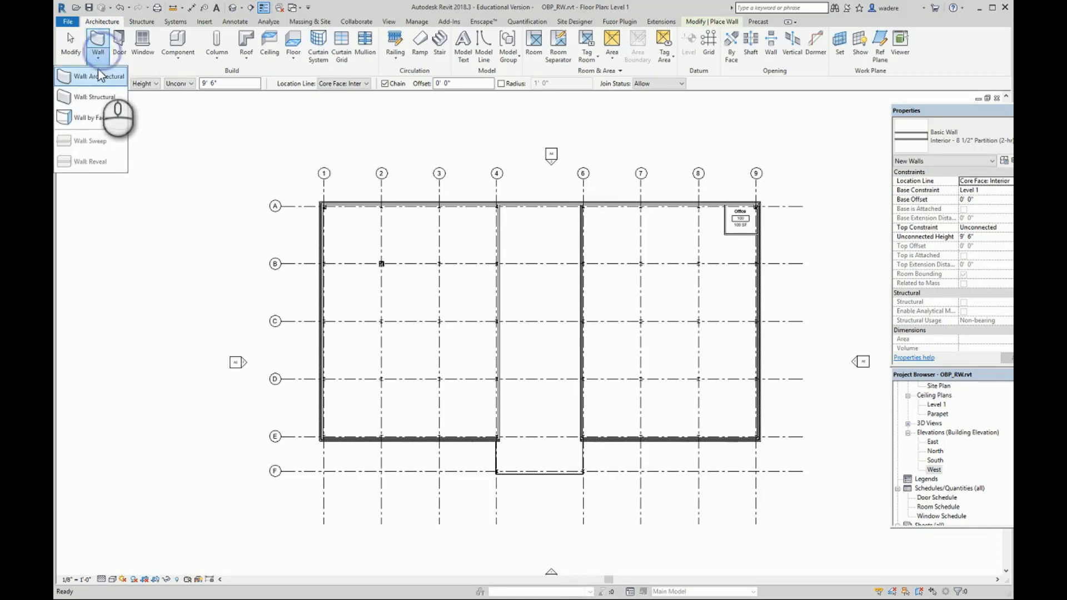
{"action": "left_click", "coordinate": [97, 77]}
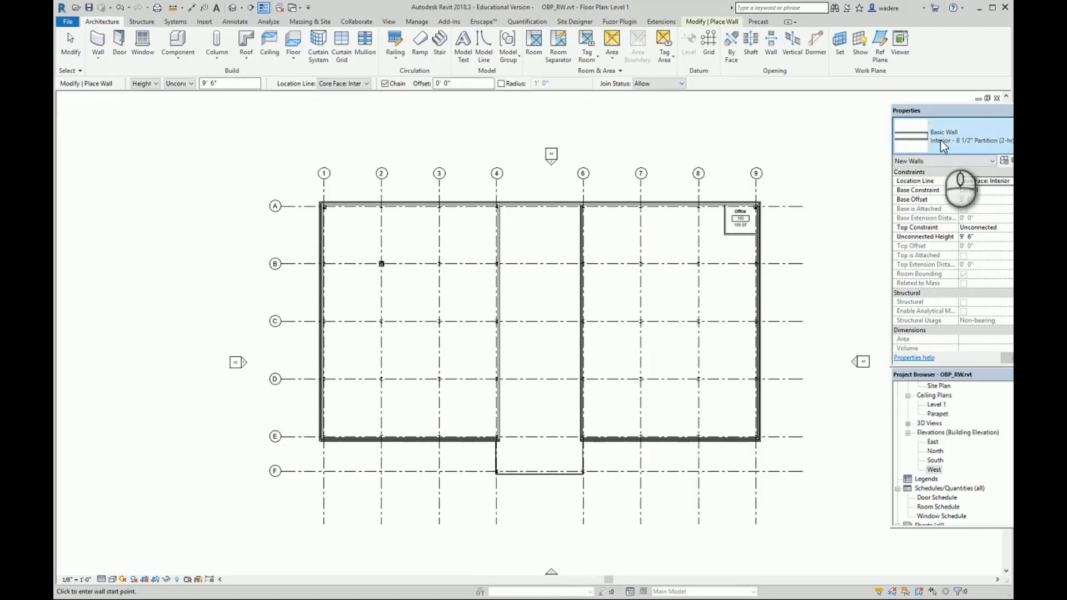
{"action": "left_click", "coordinate": [523, 242]}
{"action": "left_click", "coordinate": [552, 242]}
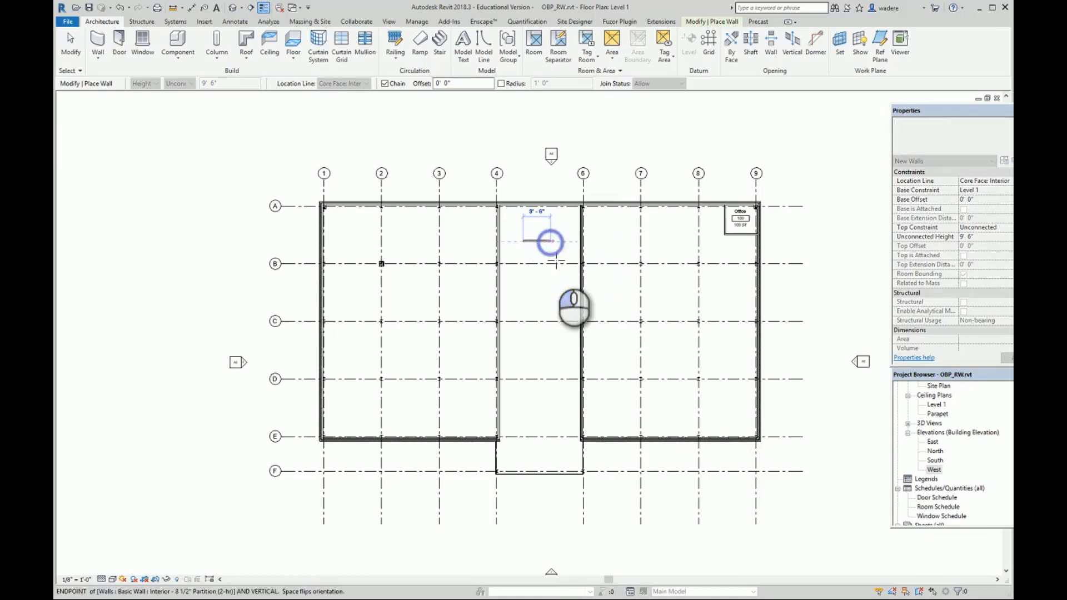
{"action": "left_click", "coordinate": [551, 278]}
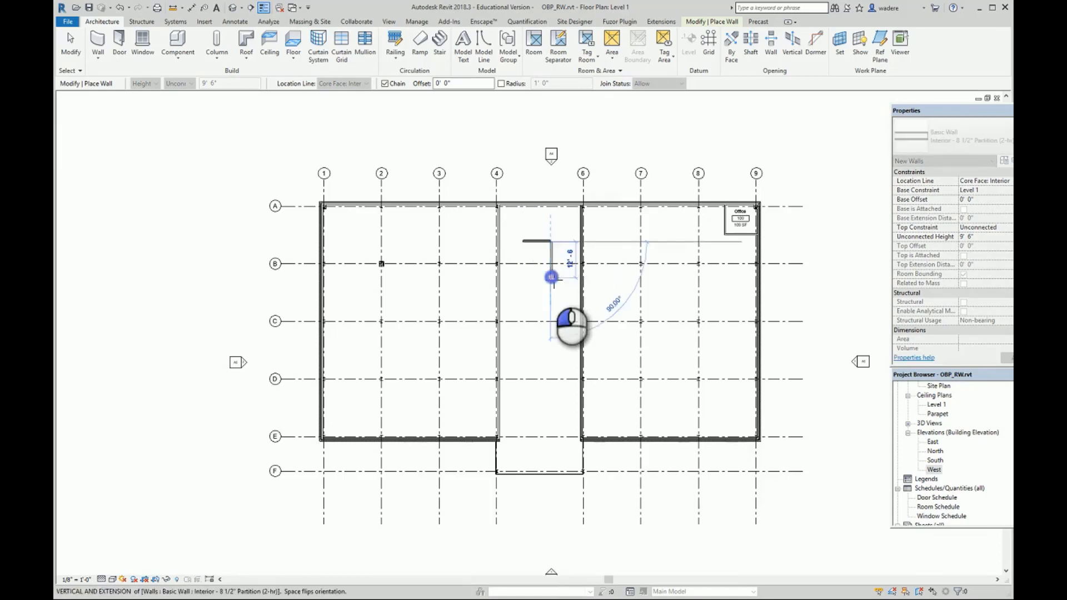
{"action": "left_click", "coordinate": [522, 278]}
{"action": "left_click", "coordinate": [523, 242]}
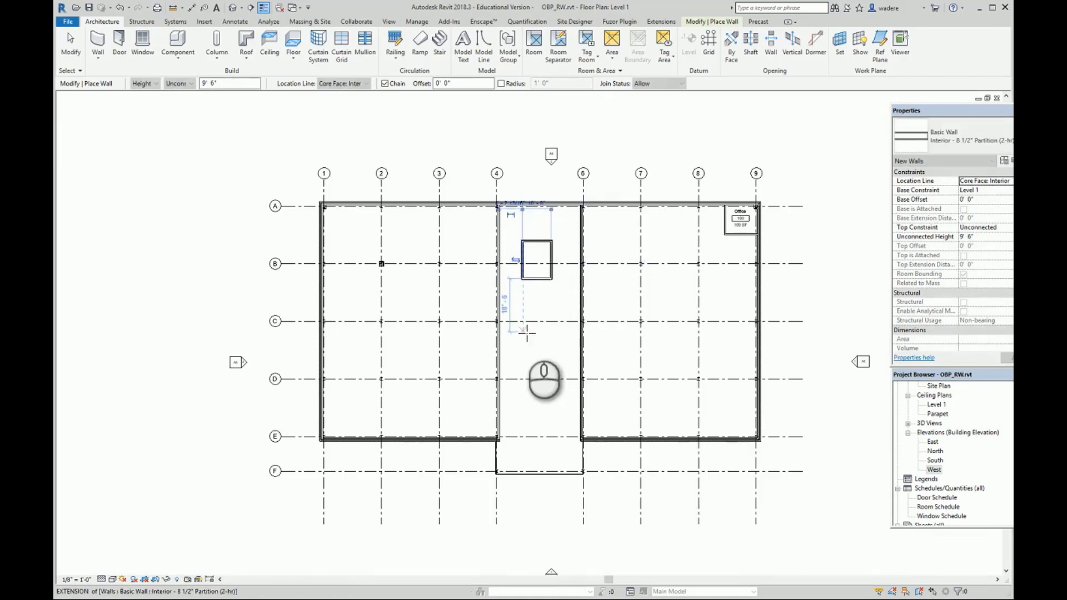
Draw a second partition wall rectangle, about 9'-6" by 11'-6", between grids C and D, aligned below the first enclosure
{"action": "left_click", "coordinate": [523, 330]}
{"action": "left_click", "coordinate": [551, 330]}
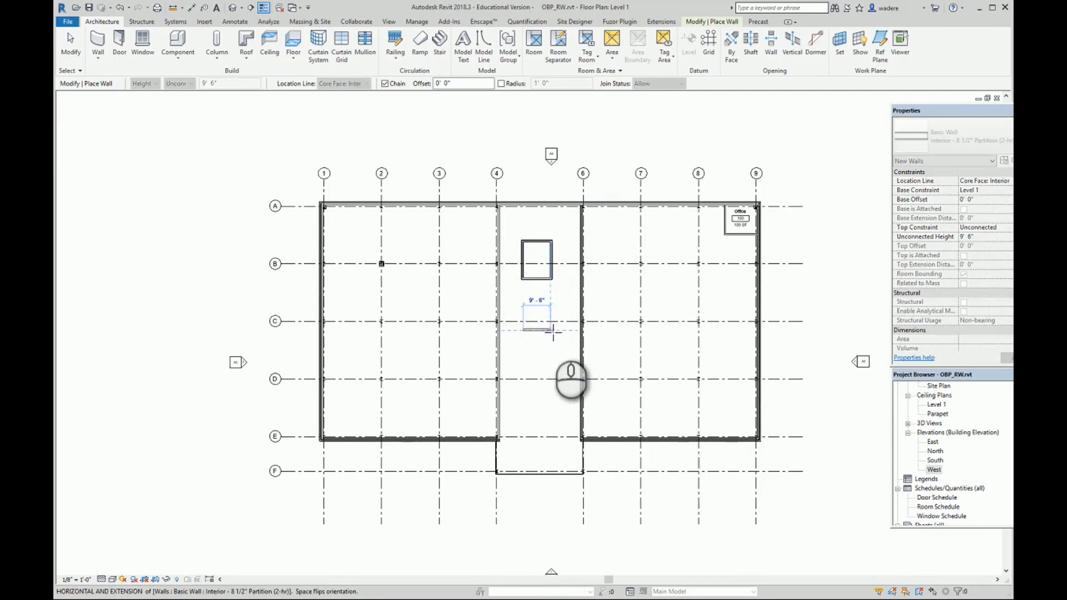
{"action": "left_click", "coordinate": [550, 363]}
{"action": "left_click", "coordinate": [523, 364]}
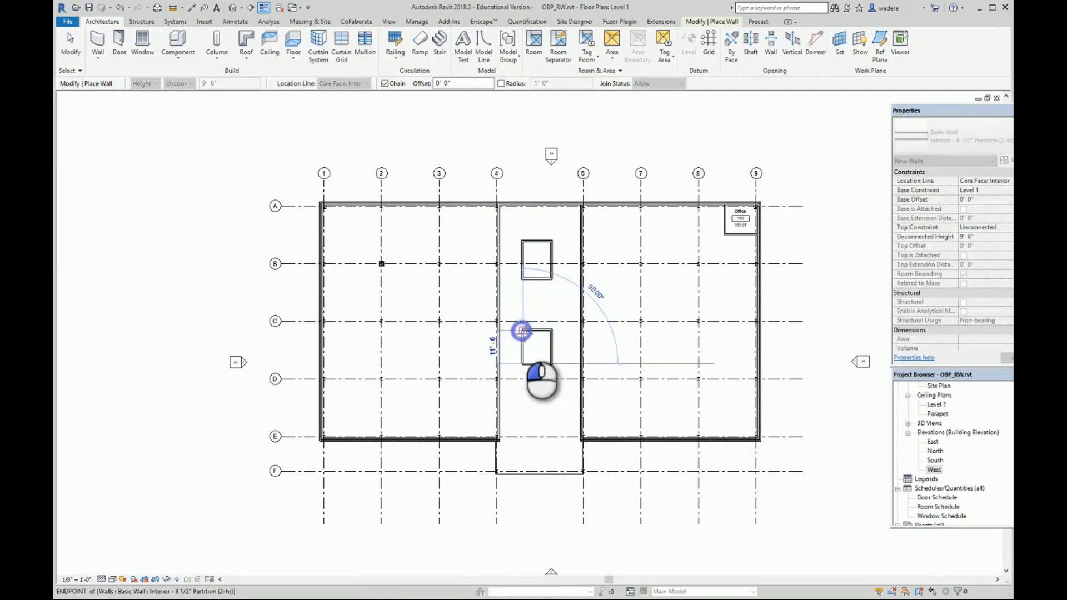
{"action": "left_click", "coordinate": [523, 331]}
{"action": "scroll", "coordinate": [559, 356], "scroll_direction": "up", "scroll_amount": 3}
{"action": "middle_click_drag", "start_coordinate": [575, 319], "coordinate": [548, 352]}
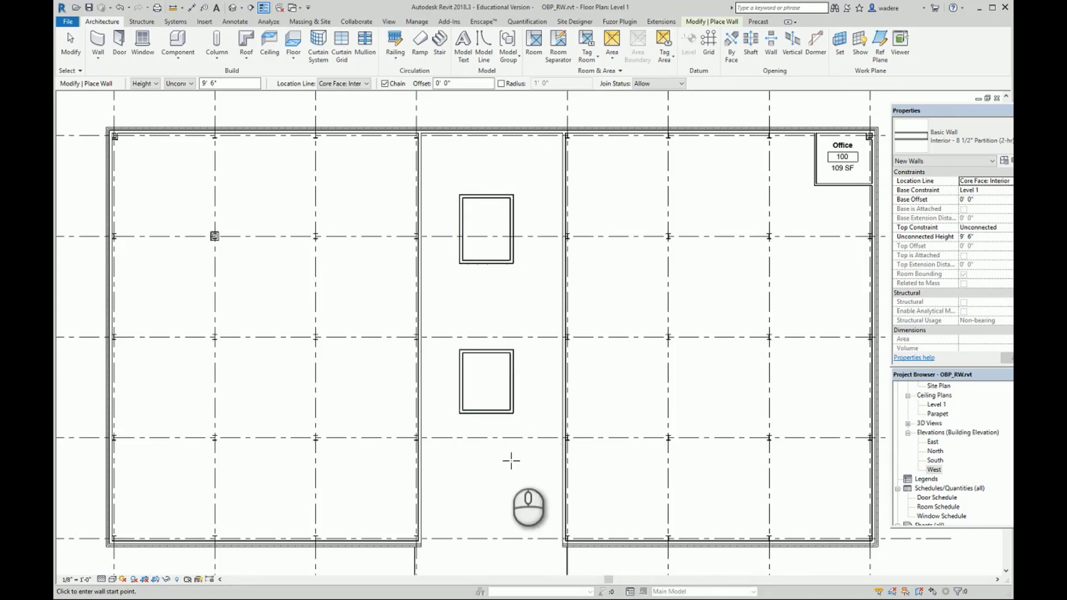
{"action": "scroll", "coordinate": [508, 472], "scroll_direction": "down", "scroll_amount": 2}
{"action": "middle_click_drag", "start_coordinate": [507, 472], "coordinate": [516, 413]}
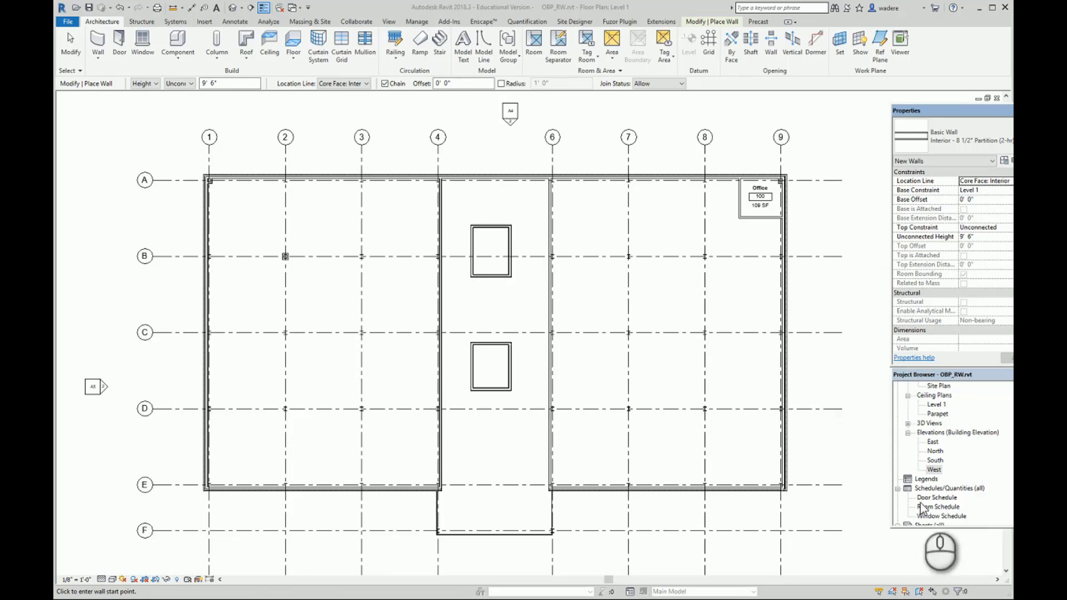
End wall placement and, in the Door Schedule, set the height of door 2 to 8'-0" for its whole type
{"action": "scroll", "coordinate": [922, 499], "scroll_direction": "down", "scroll_amount": 1}
{"action": "scroll", "coordinate": [923, 503], "scroll_direction": "down", "scroll_amount": 1}
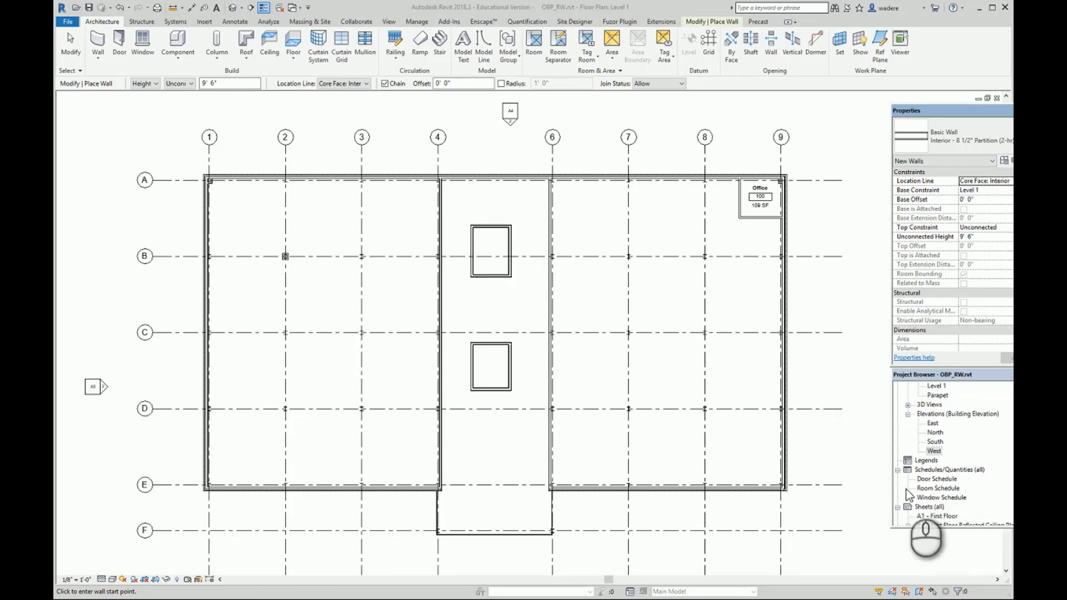
{"action": "key", "text": "Escape"}
{"action": "key", "text": "Escape"}
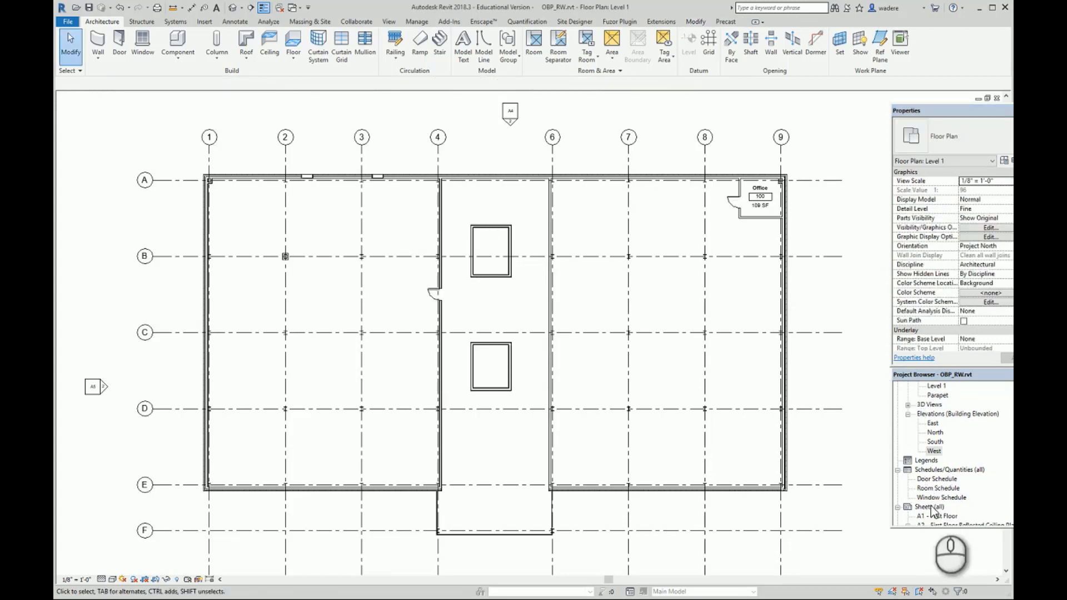
{"action": "double_click", "coordinate": [931, 480]}
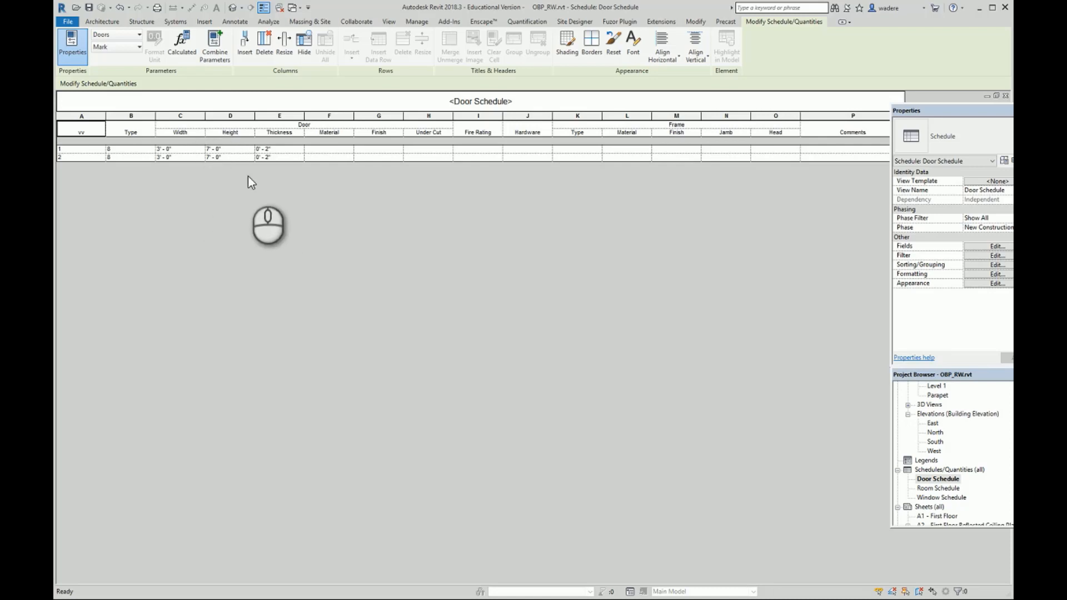
{"action": "left_click", "coordinate": [211, 159]}
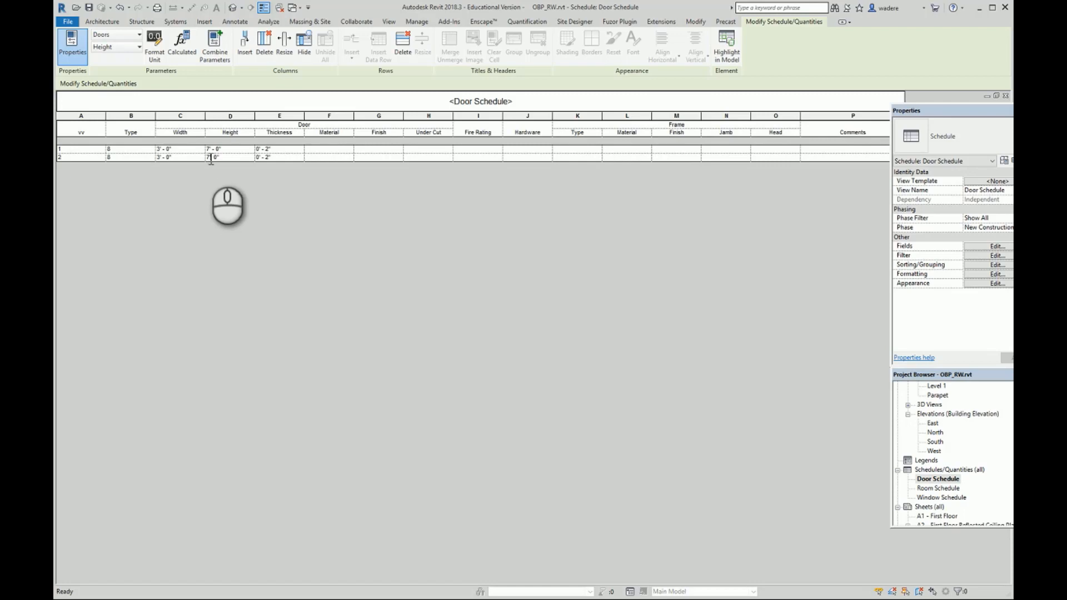
{"action": "left_click", "coordinate": [210, 159]}
{"action": "key", "text": "BackSpace"}
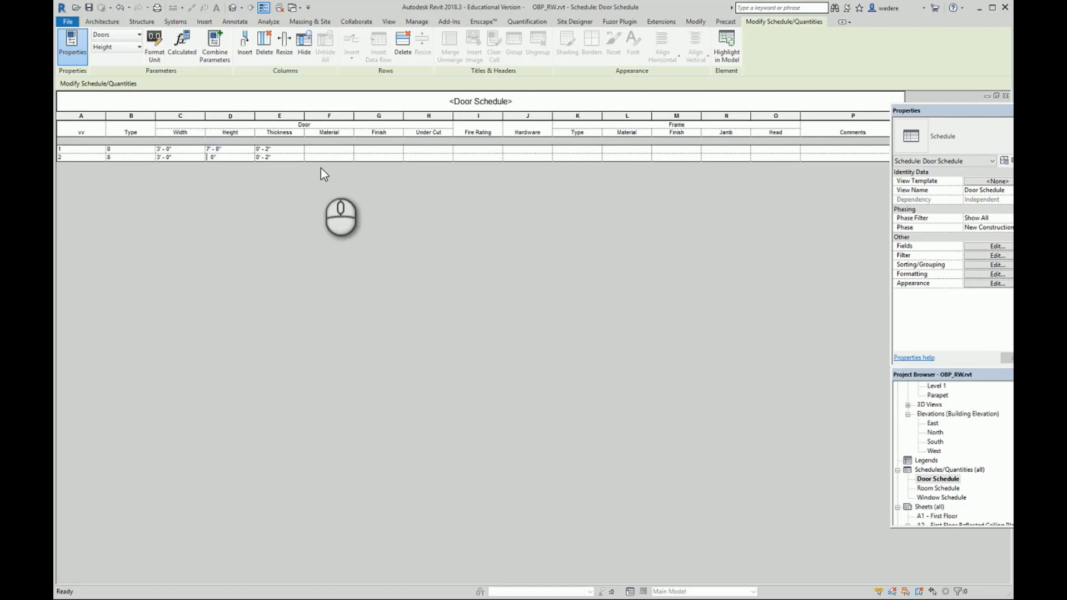
{"action": "type", "text": "8"}
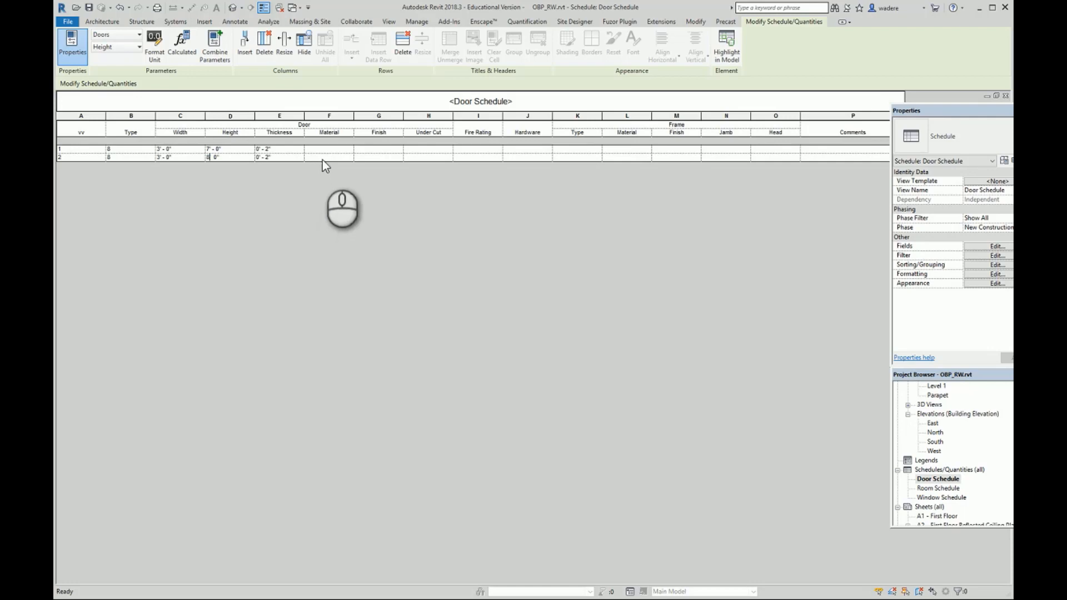
{"action": "left_click", "coordinate": [322, 158]}
{"action": "left_click", "coordinate": [572, 315]}
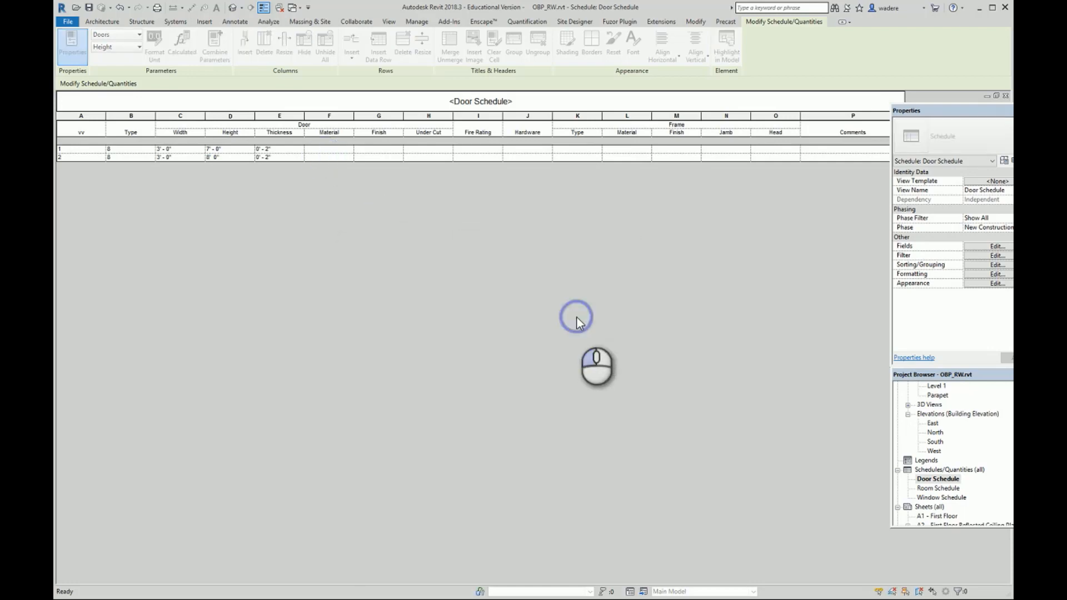
{"action": "left_click", "coordinate": [307, 299]}
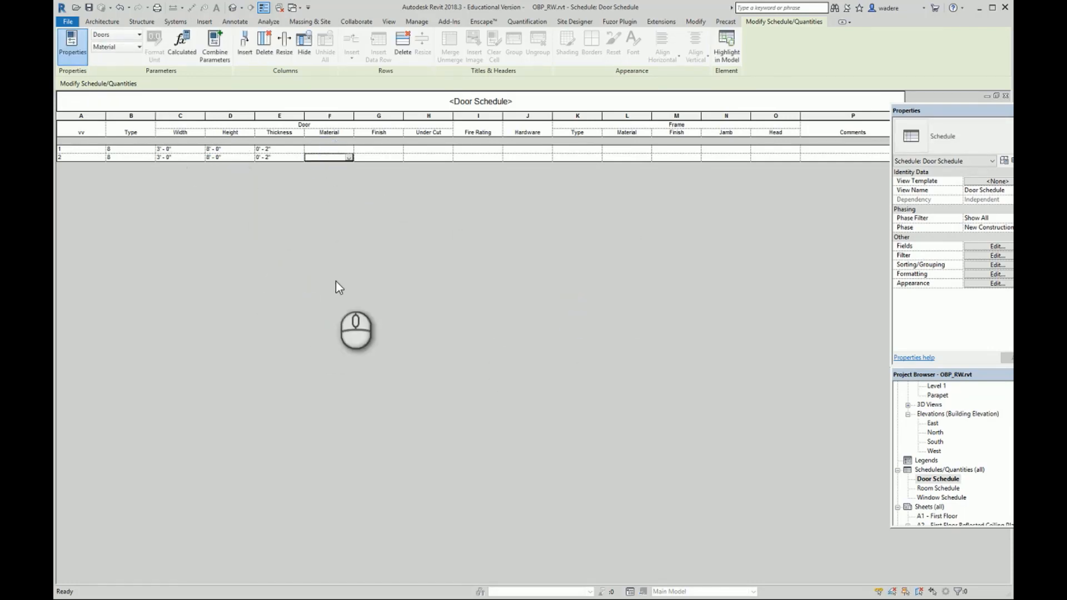
Highlight door 2 from the schedule in the Level 1 floor plan
{"action": "left_click", "coordinate": [212, 158]}
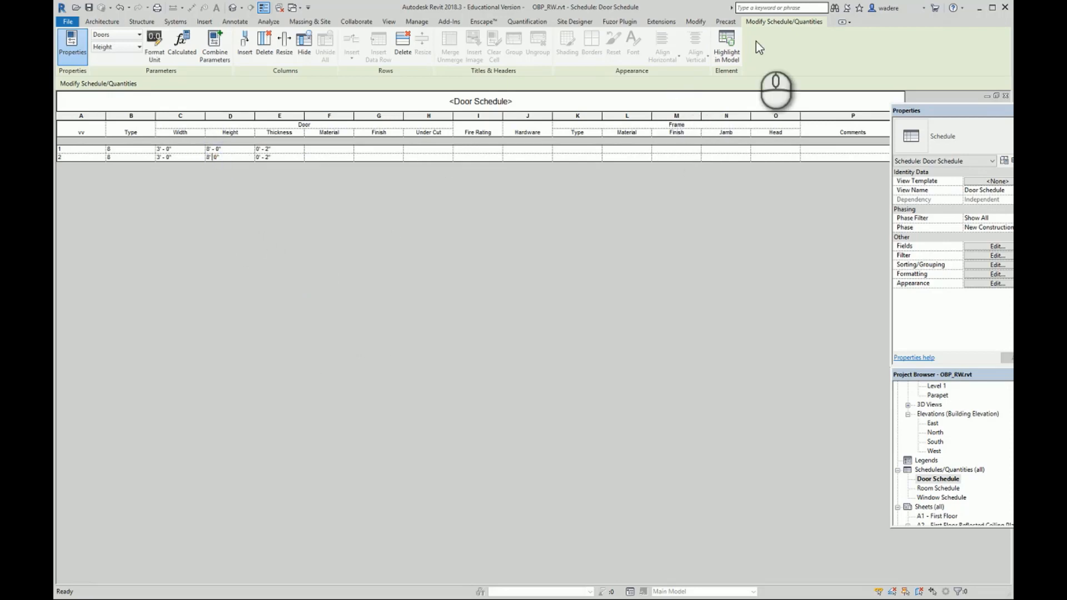
{"action": "left_click", "coordinate": [729, 40]}
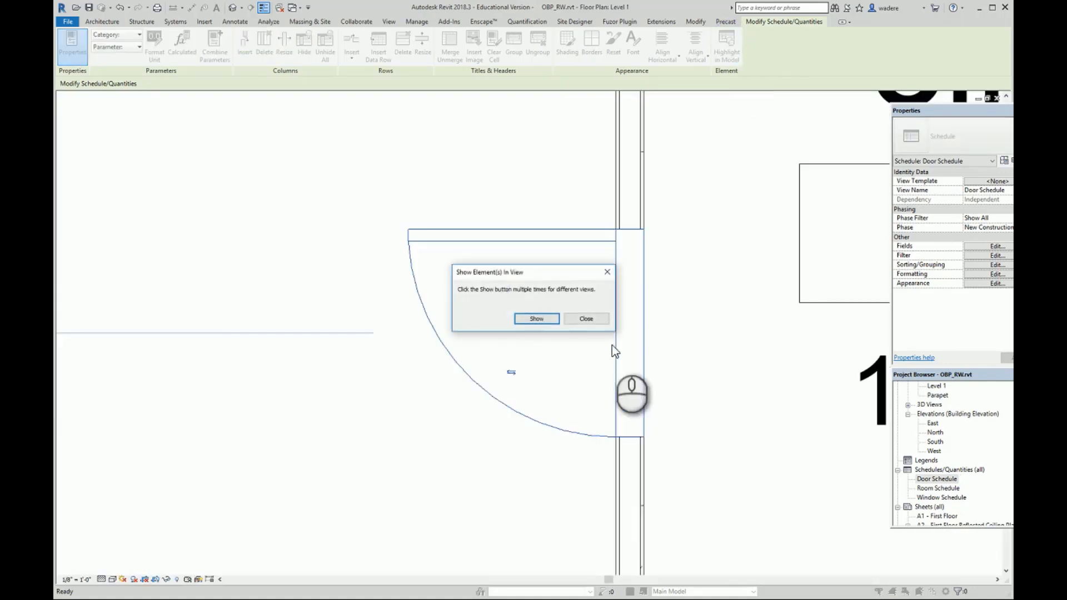
{"action": "left_click", "coordinate": [588, 323]}
{"action": "scroll", "coordinate": [661, 367], "scroll_direction": "down", "scroll_amount": 10}
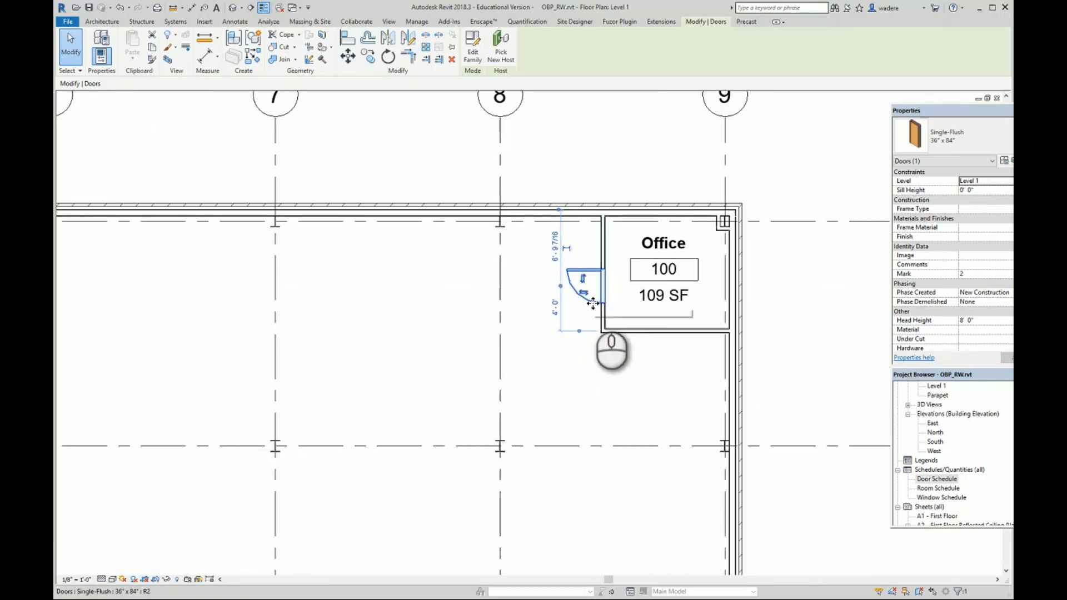
In the Window Schedule, slightly widen the glazing Type column and set the first window's head height to 8'-0"
{"action": "double_click", "coordinate": [940, 498]}
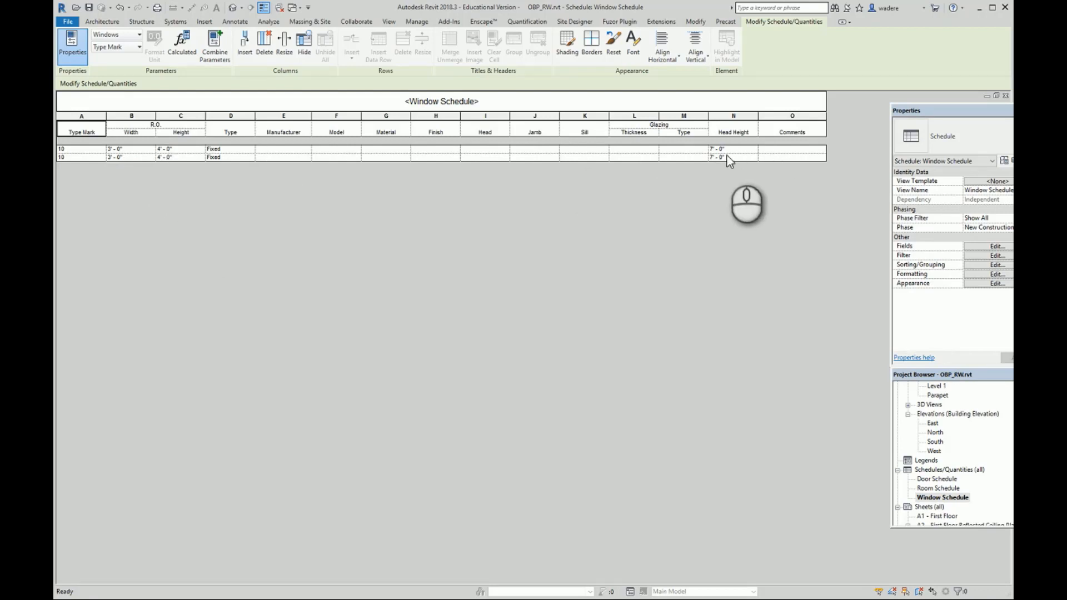
{"action": "left_click_drag", "start_coordinate": [709, 149], "coordinate": [716, 149]}
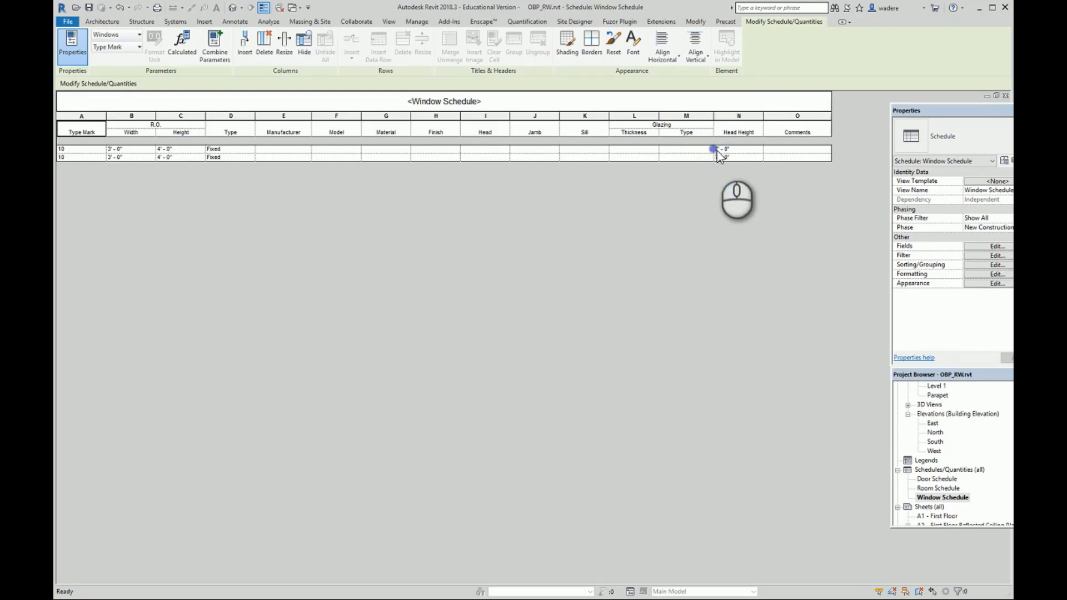
{"action": "left_click", "coordinate": [716, 149]}
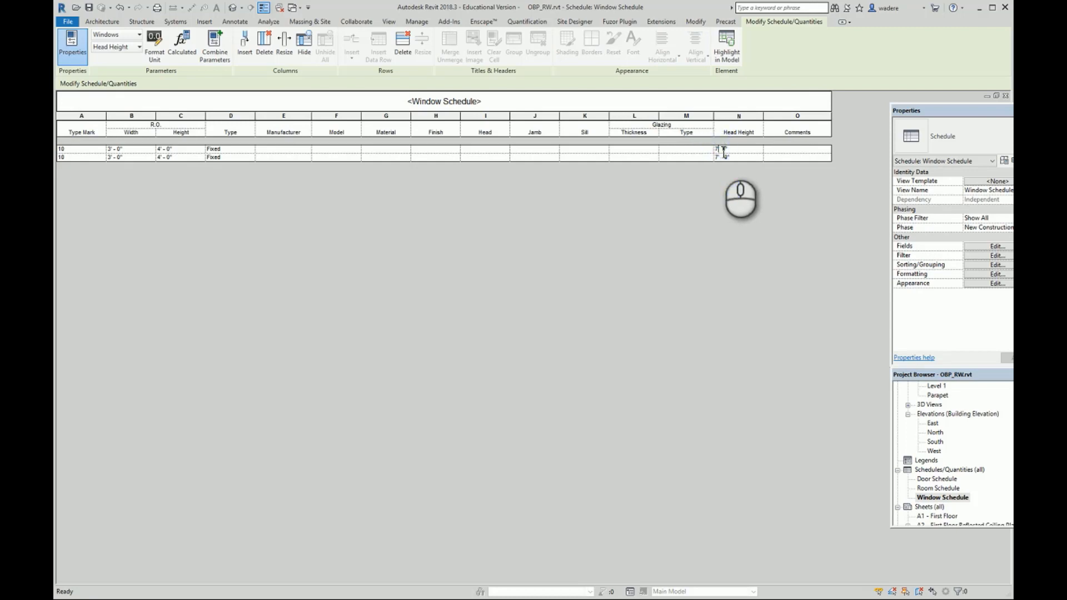
{"action": "left_click", "coordinate": [747, 156]}
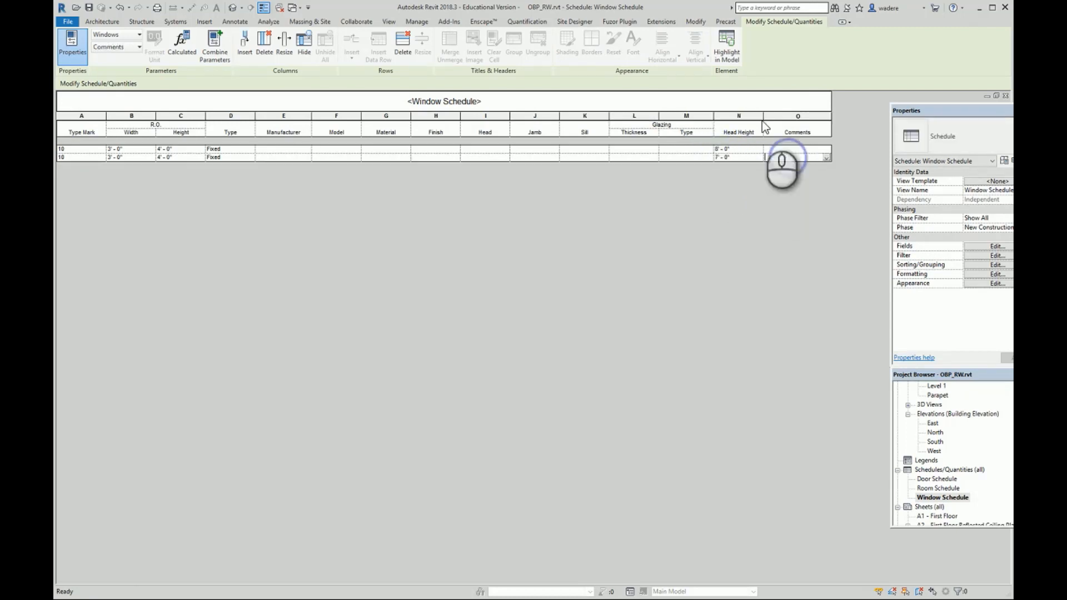
Highlight the second scheduled window in the Level 1 floor plan, then clear the selection
{"action": "left_click", "coordinate": [725, 158]}
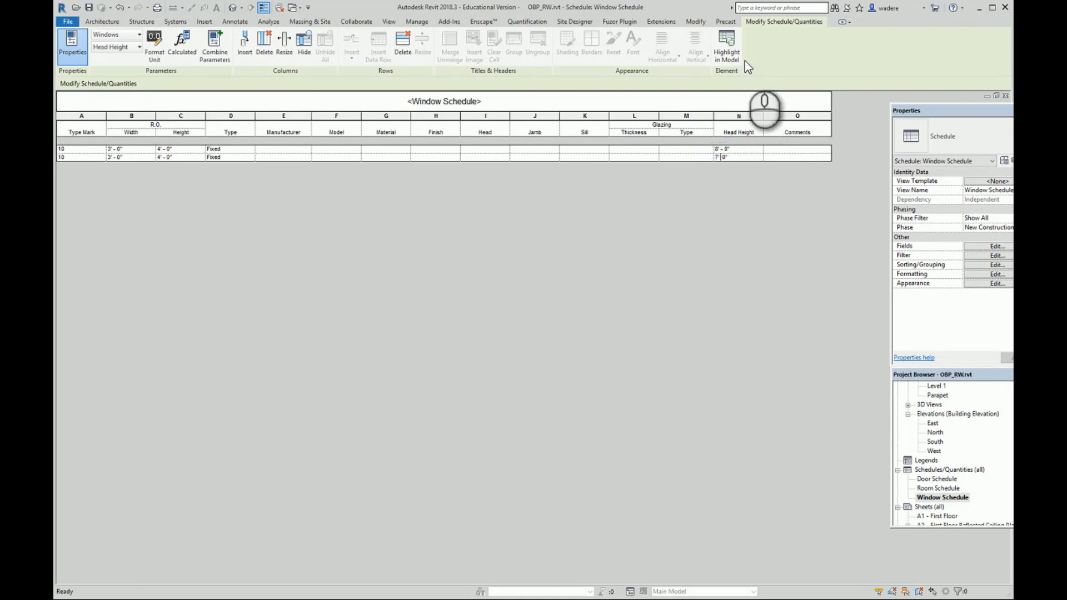
{"action": "left_click", "coordinate": [728, 41]}
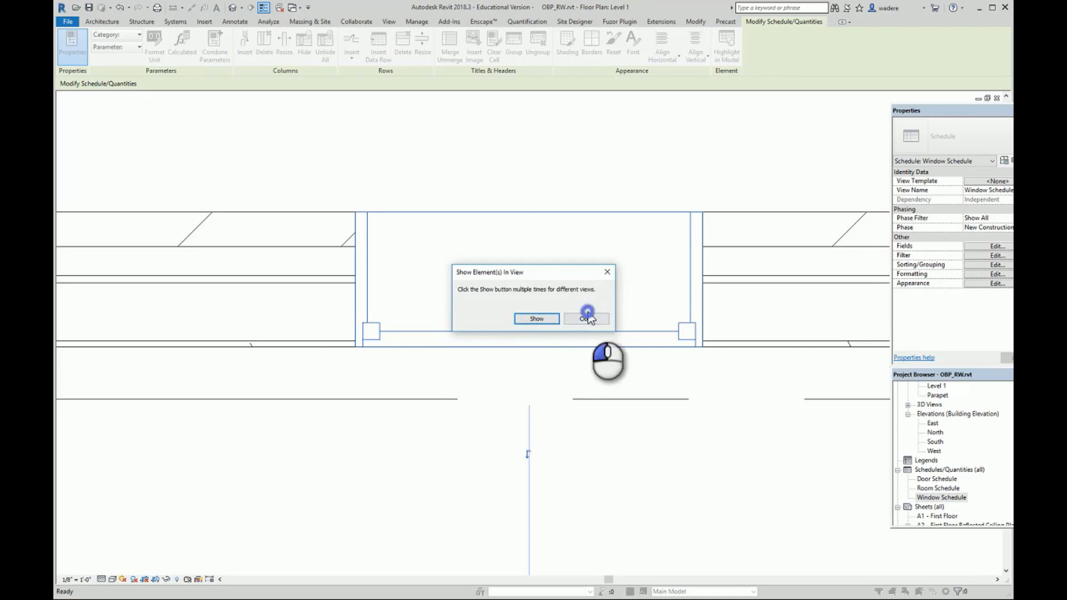
{"action": "left_click", "coordinate": [588, 318]}
{"action": "scroll", "coordinate": [600, 373], "scroll_direction": "down", "scroll_amount": 6}
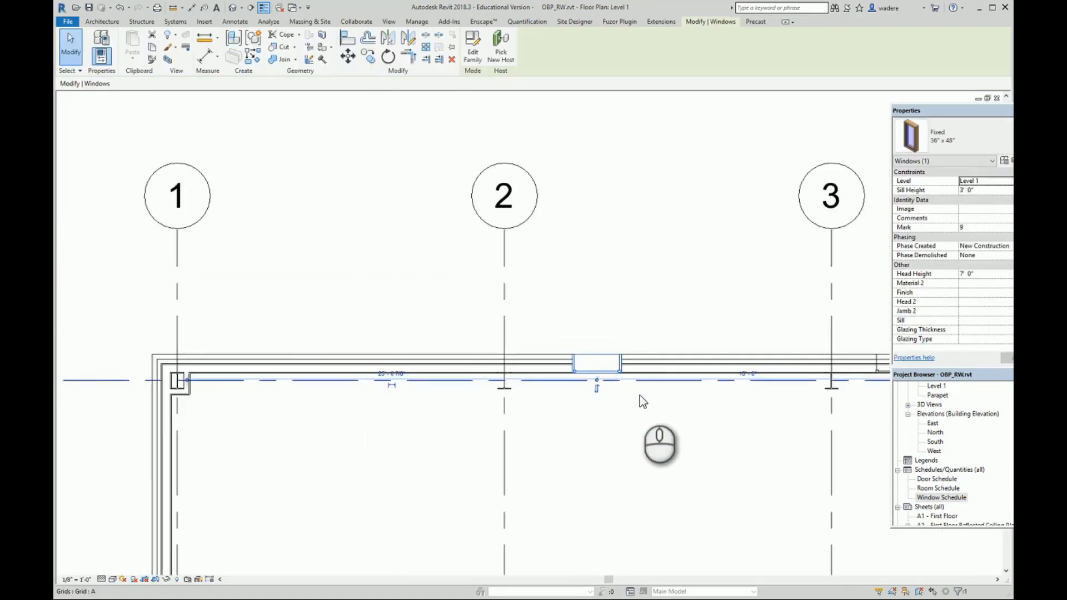
{"action": "middle_click_drag", "start_coordinate": [639, 398], "coordinate": [650, 307]}
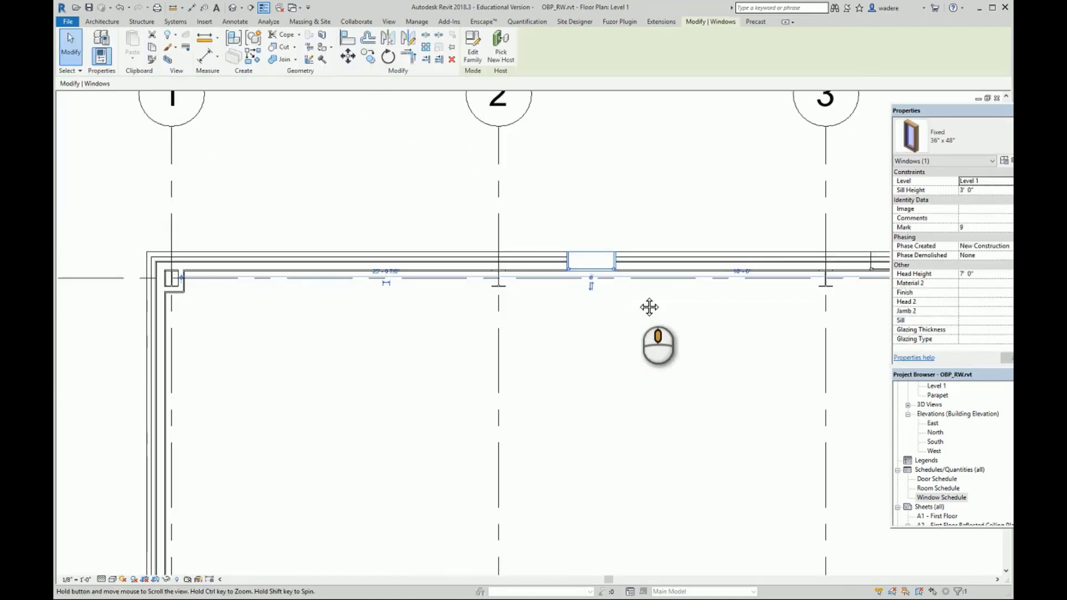
{"action": "left_click", "coordinate": [699, 333]}
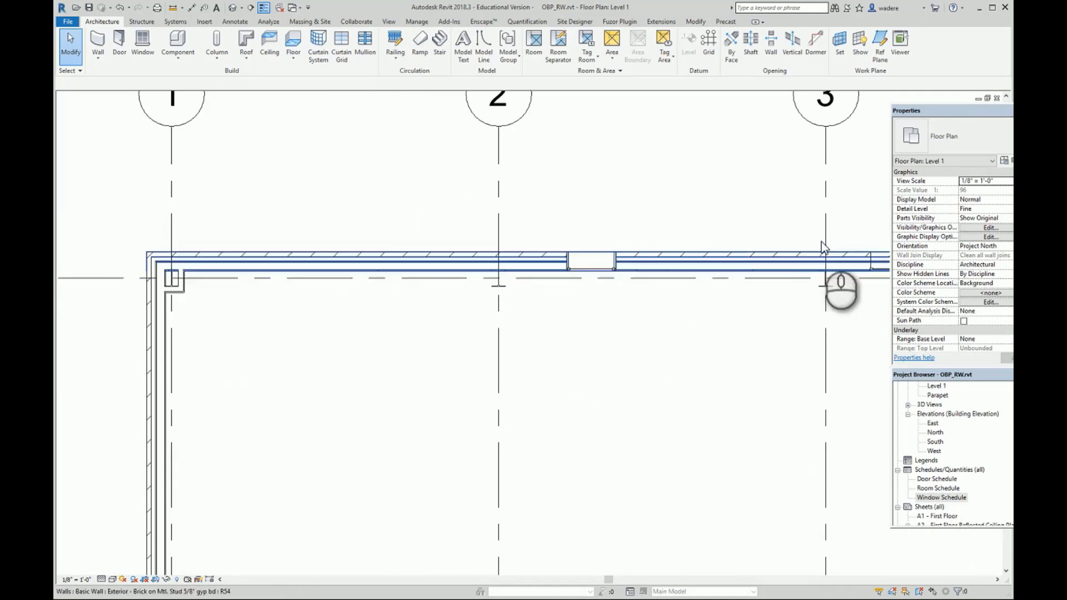
Start a new schedule for the Walls category that schedules building components in the Project Completion phase
{"action": "scroll", "coordinate": [615, 339], "scroll_direction": "down", "scroll_amount": 6}
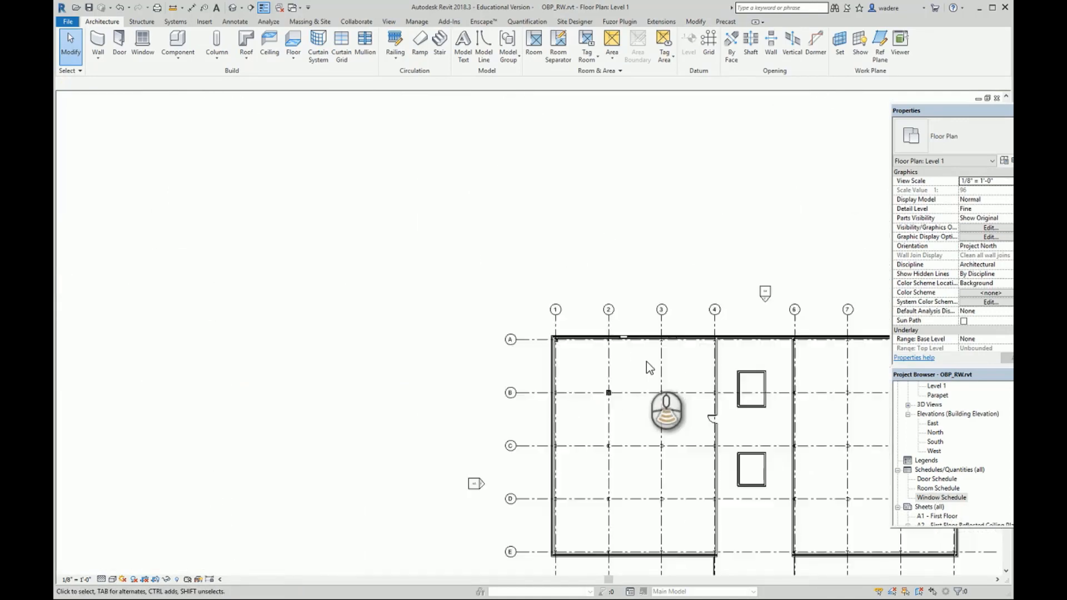
{"action": "middle_click_drag", "start_coordinate": [645, 361], "coordinate": [403, 257]}
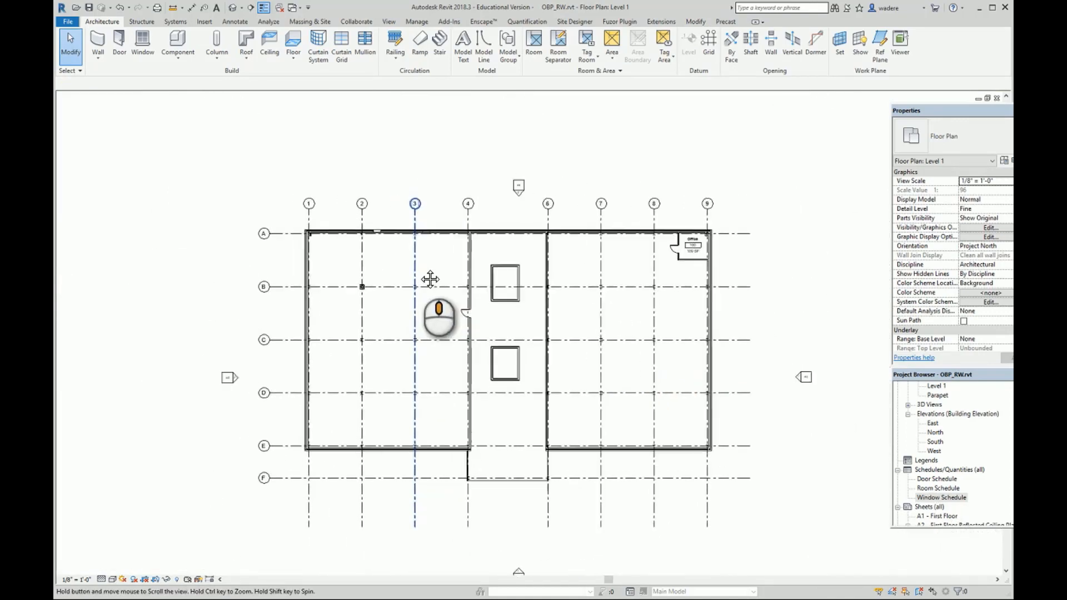
{"action": "left_click", "coordinate": [389, 21]}
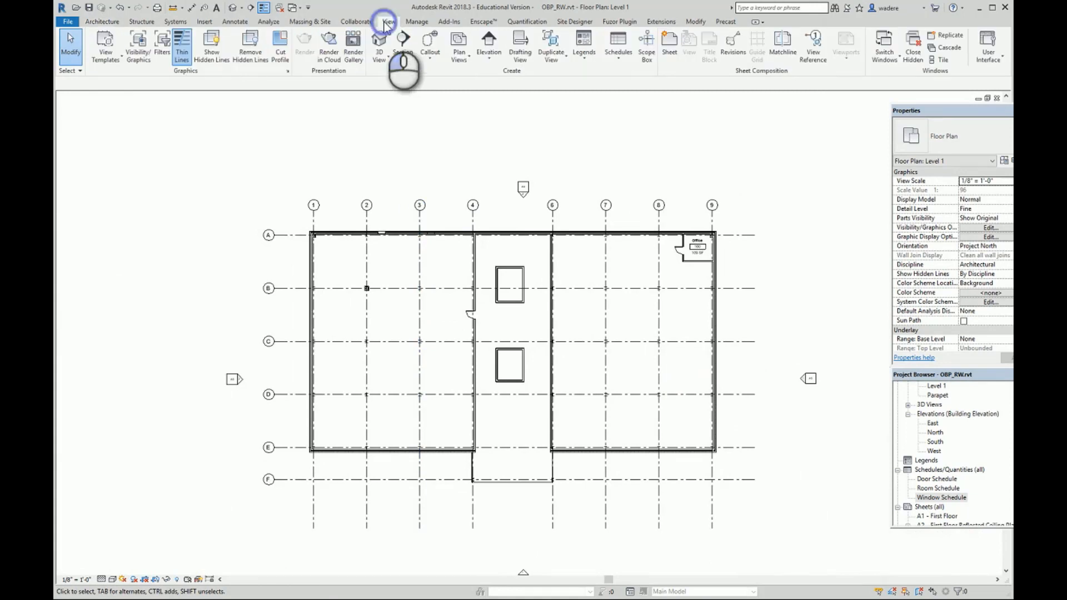
{"action": "left_click", "coordinate": [615, 57]}
{"action": "left_click", "coordinate": [597, 79]}
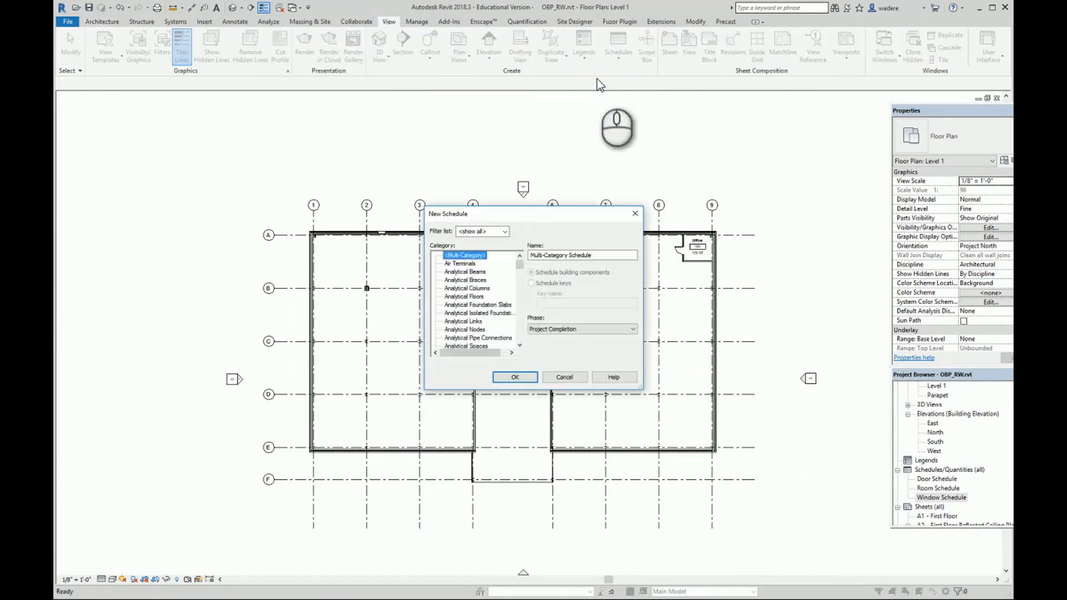
{"action": "left_click_drag", "start_coordinate": [519, 265], "coordinate": [522, 345]}
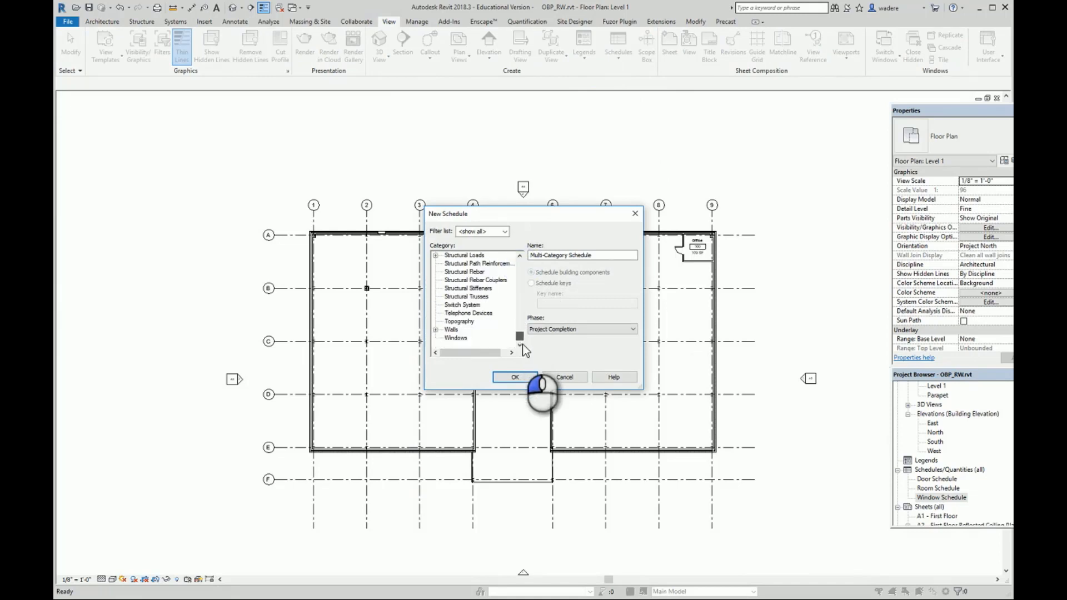
{"action": "left_click", "coordinate": [451, 330]}
{"action": "left_click", "coordinate": [437, 329]}
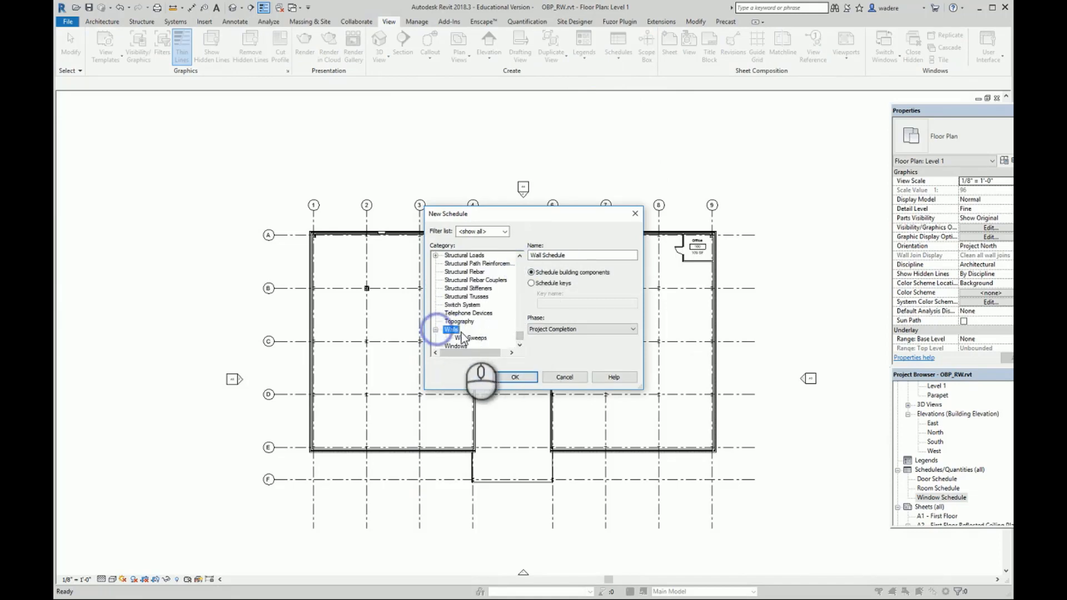
{"action": "left_click", "coordinate": [514, 377]}
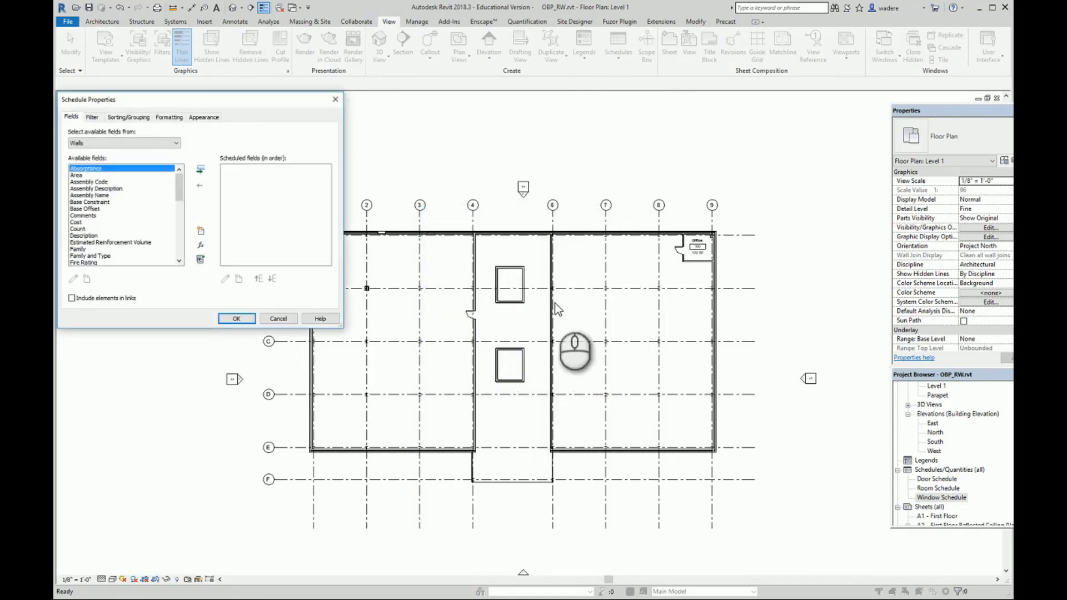
Add the Family and Type and Top Constraint fields to the wall schedule
{"action": "mouse_move", "coordinate": [218, 100]}
{"action": "left_mouse_down"}
{"action": "mouse_move", "coordinate": [382, 145]}
{"action": "mouse_move", "coordinate": [613, 157]}
{"action": "left_mouse_up"}
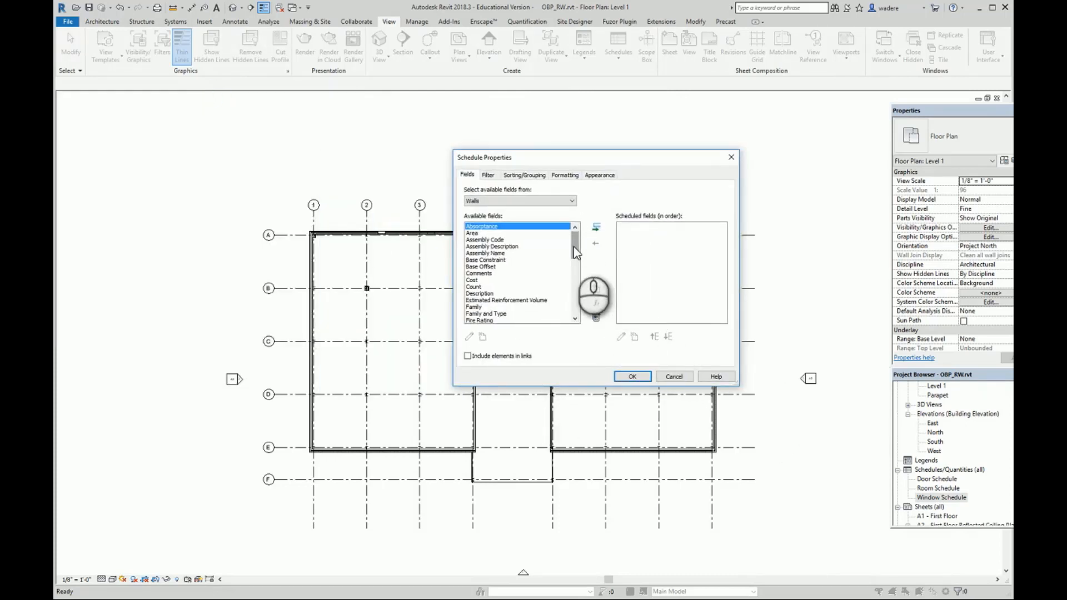
{"action": "scroll", "coordinate": [573, 246], "scroll_direction": "down", "scroll_amount": 1}
{"action": "left_click", "coordinate": [492, 294]}
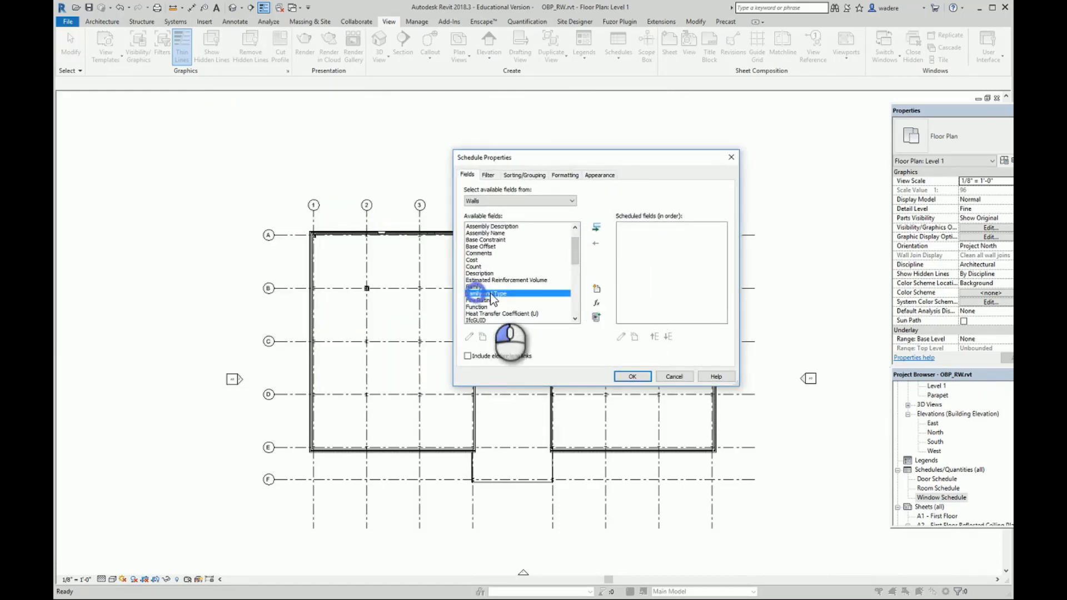
{"action": "left_click", "coordinate": [595, 228]}
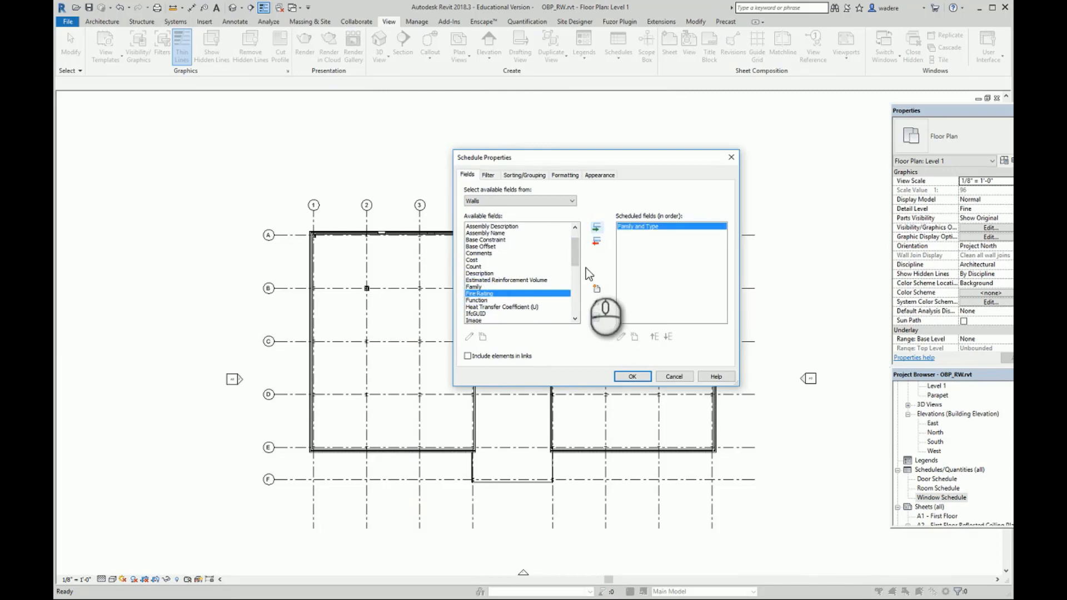
{"action": "left_click_drag", "start_coordinate": [575, 251], "coordinate": [583, 287]}
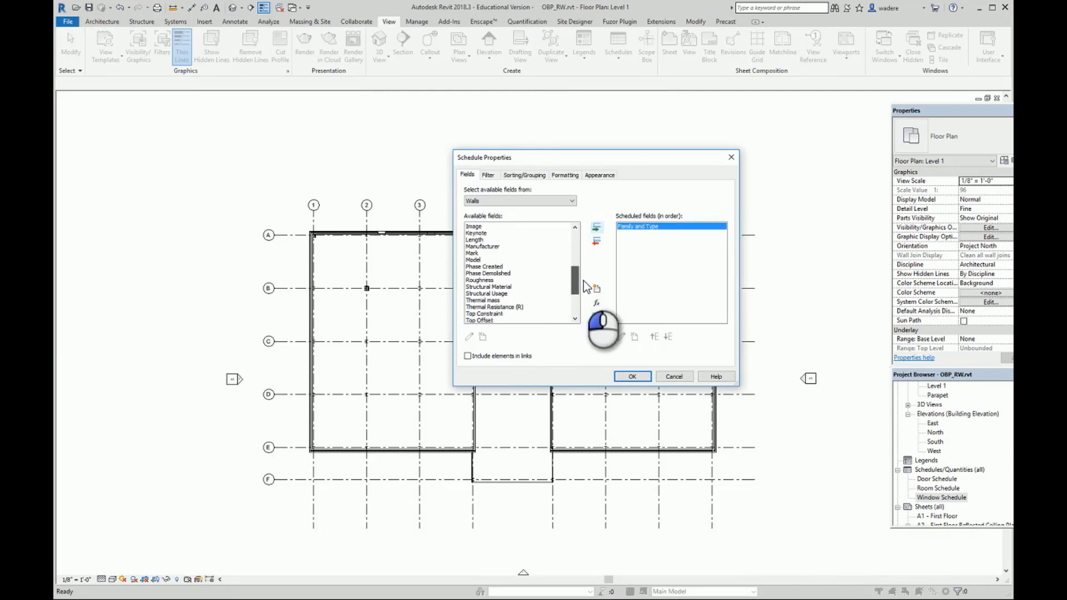
{"action": "left_click", "coordinate": [487, 314]}
{"action": "left_click", "coordinate": [596, 227]}
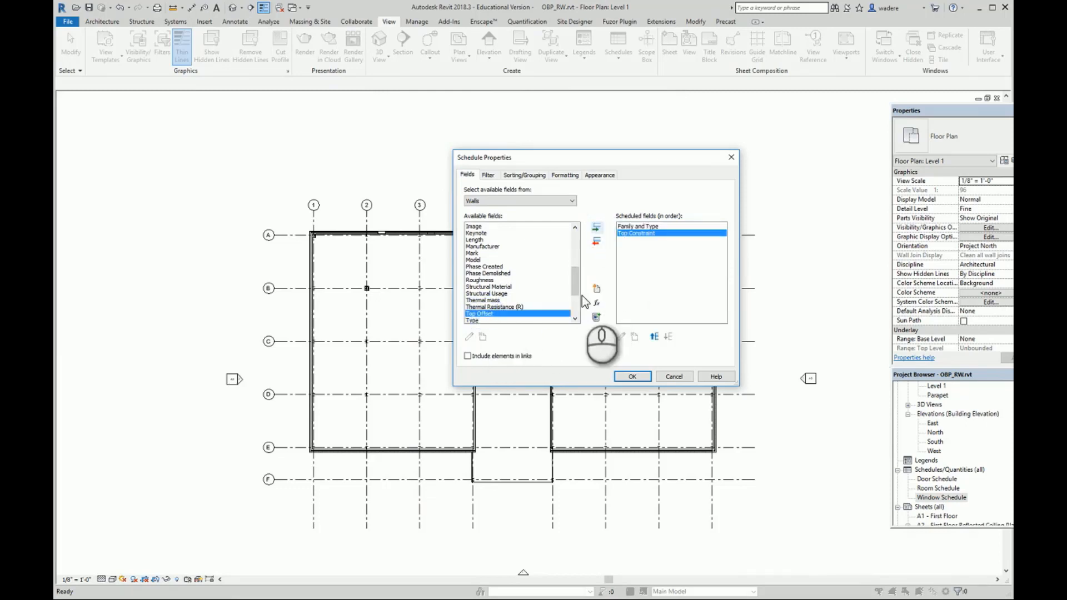
Add the Unconnected Height and Width fields and generate the wall schedule
{"action": "left_click_drag", "start_coordinate": [576, 281], "coordinate": [576, 300]}
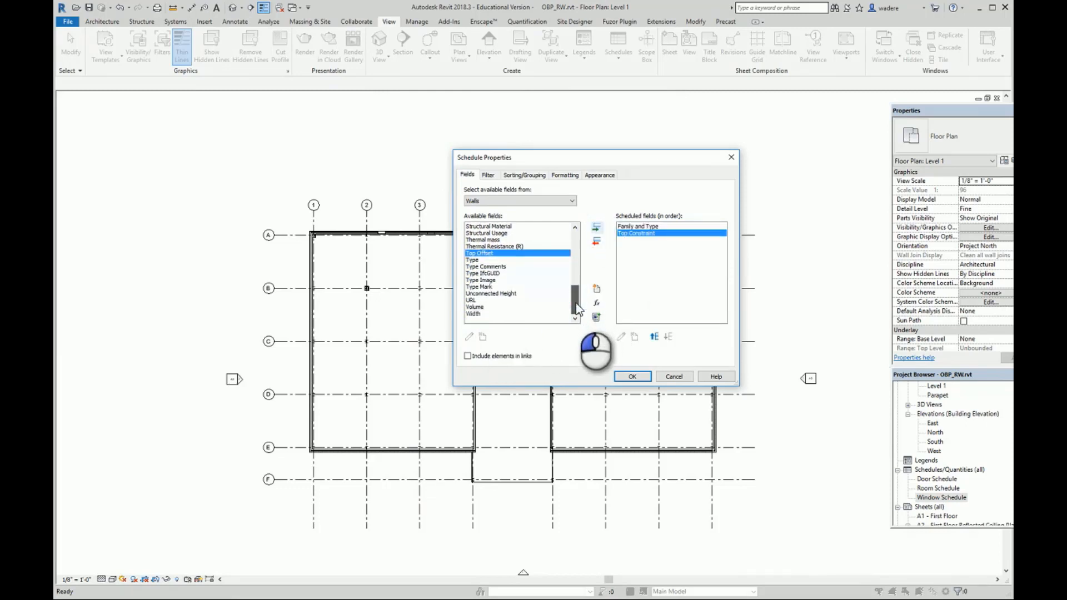
{"action": "left_click", "coordinate": [502, 294]}
{"action": "left_click", "coordinate": [596, 227]}
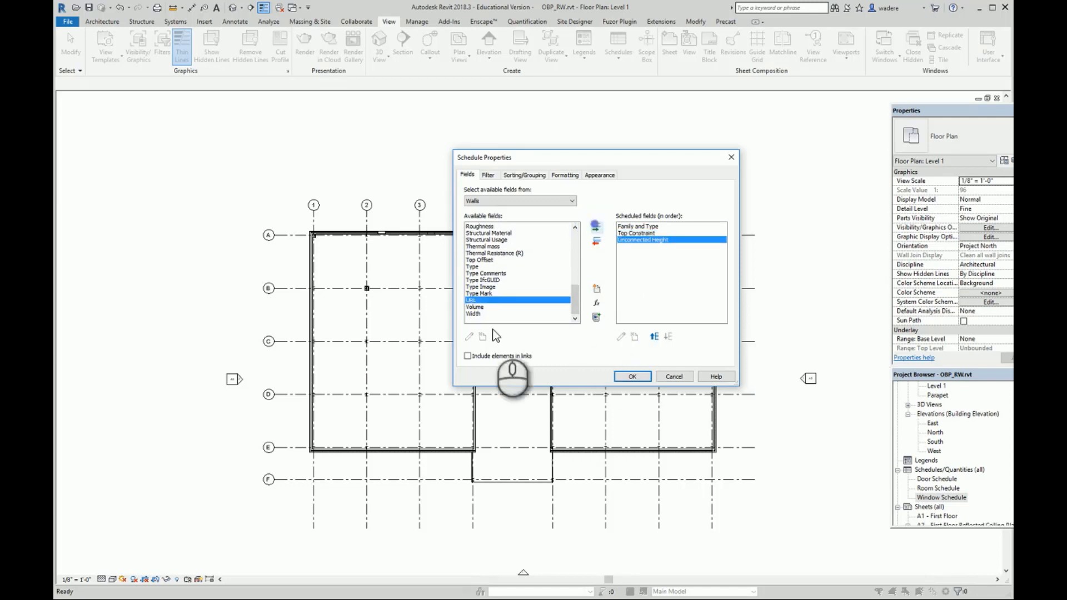
{"action": "left_click", "coordinate": [477, 313]}
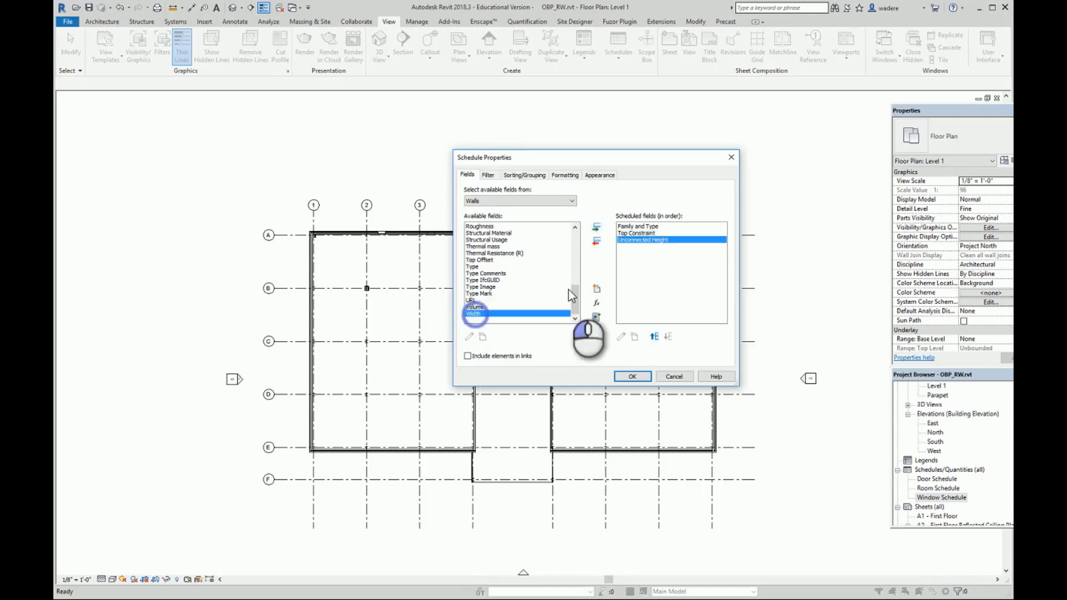
{"action": "left_click", "coordinate": [597, 228]}
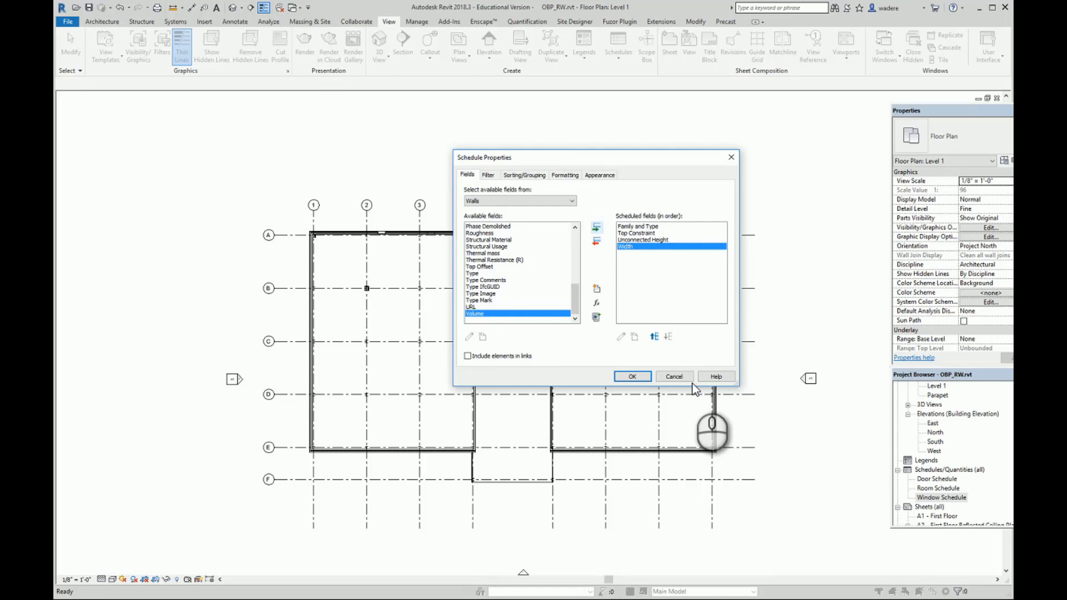
{"action": "left_click", "coordinate": [631, 377]}
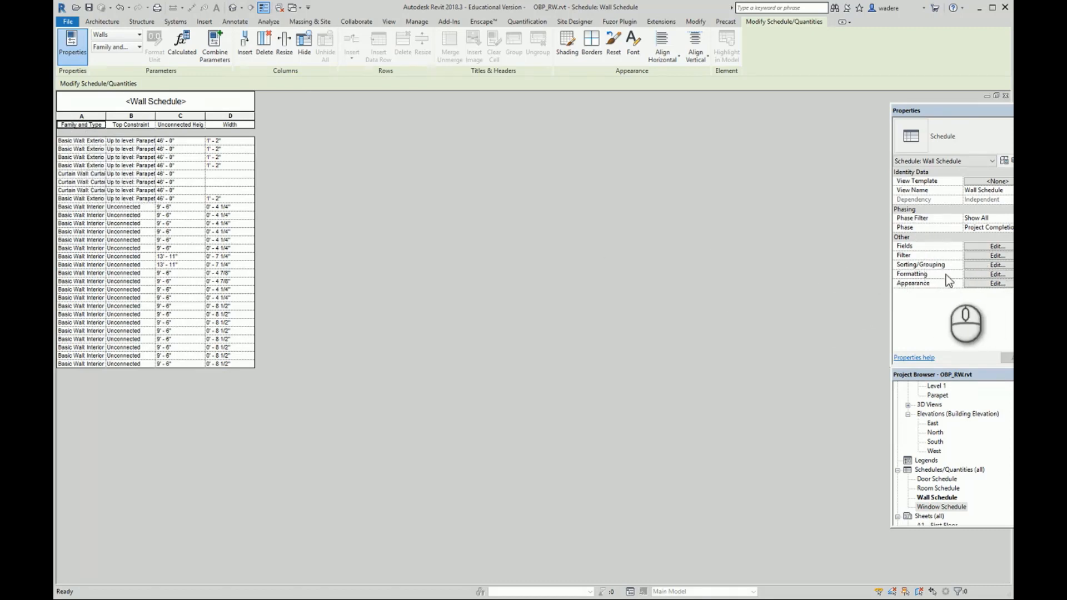
Sort the Wall Schedule by Family and Type in ascending order and widen its Family and Type column
{"action": "left_click", "coordinate": [996, 265]}
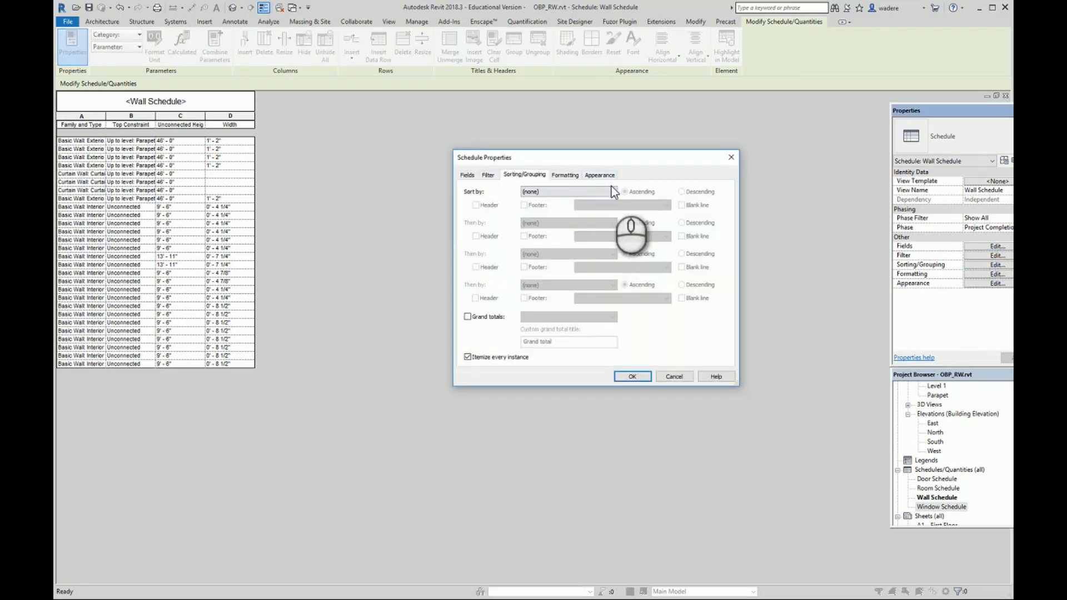
{"action": "left_click", "coordinate": [612, 191]}
{"action": "left_click", "coordinate": [572, 208]}
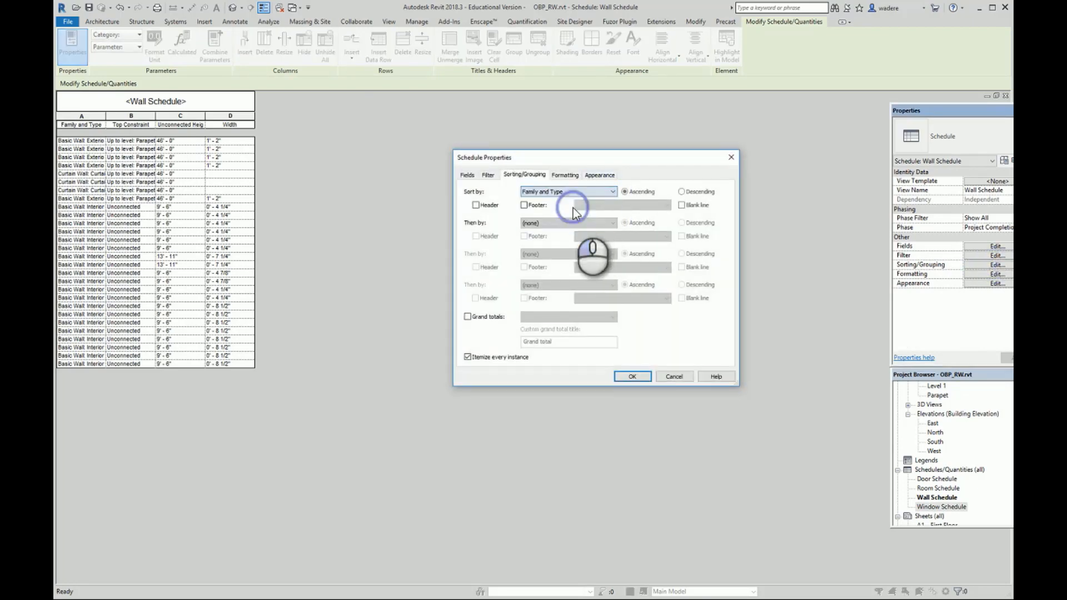
{"action": "left_click", "coordinate": [628, 375]}
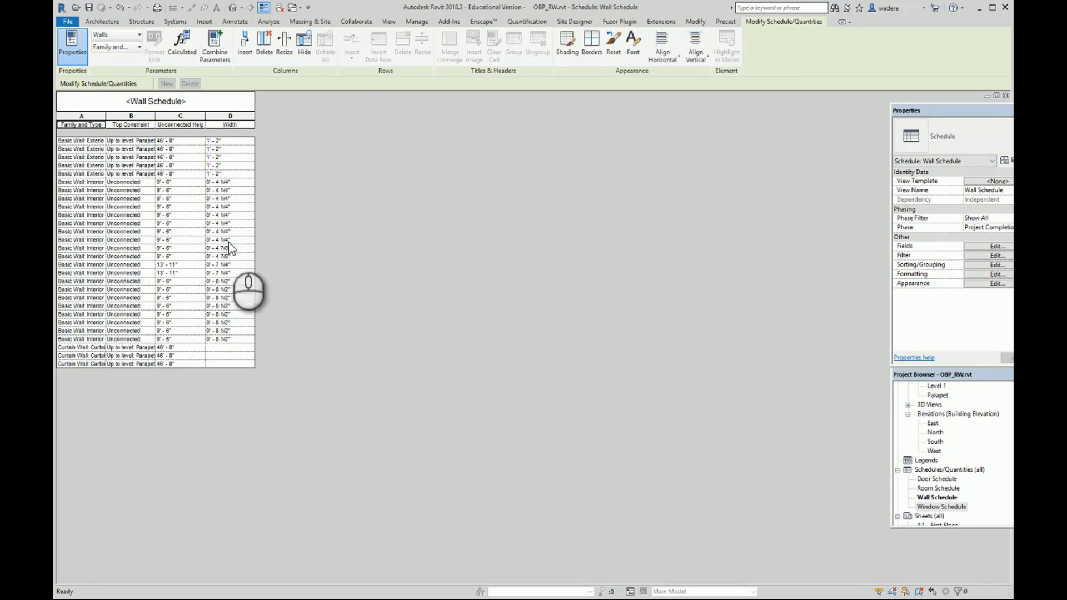
{"action": "left_click_drag", "start_coordinate": [105, 116], "coordinate": [166, 113]}
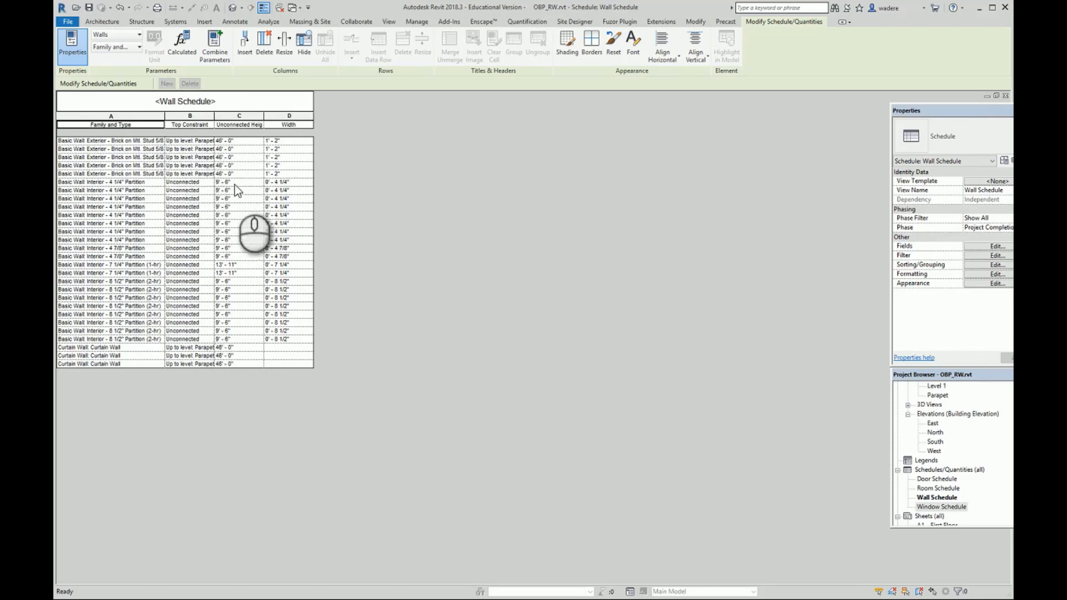
Set the unconnected height of the first Interior - 8 1/2" Partition (2-hr) wall in the schedule to 8'-0"
{"action": "left_click_drag", "start_coordinate": [239, 306], "coordinate": [239, 331]}
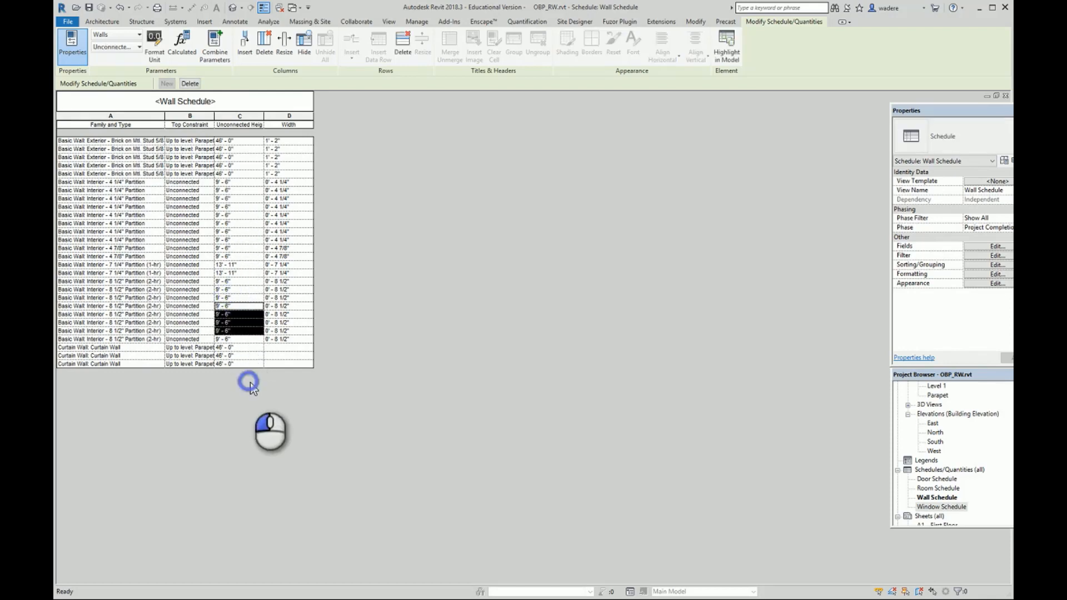
{"action": "double_click", "coordinate": [222, 289]}
{"action": "left_click", "coordinate": [223, 281]}
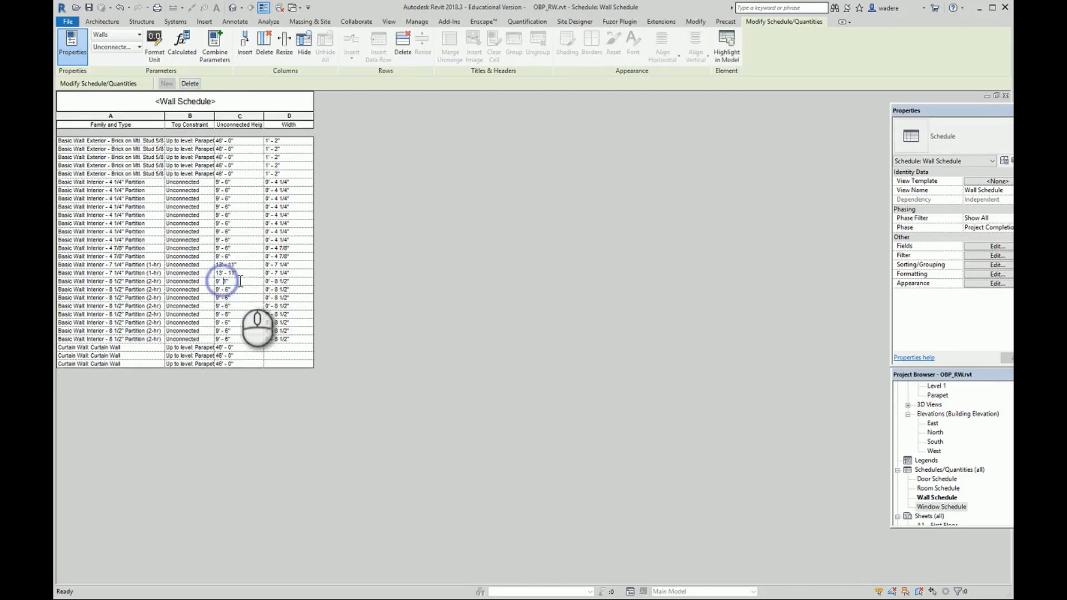
{"action": "left_click", "coordinate": [222, 281]}
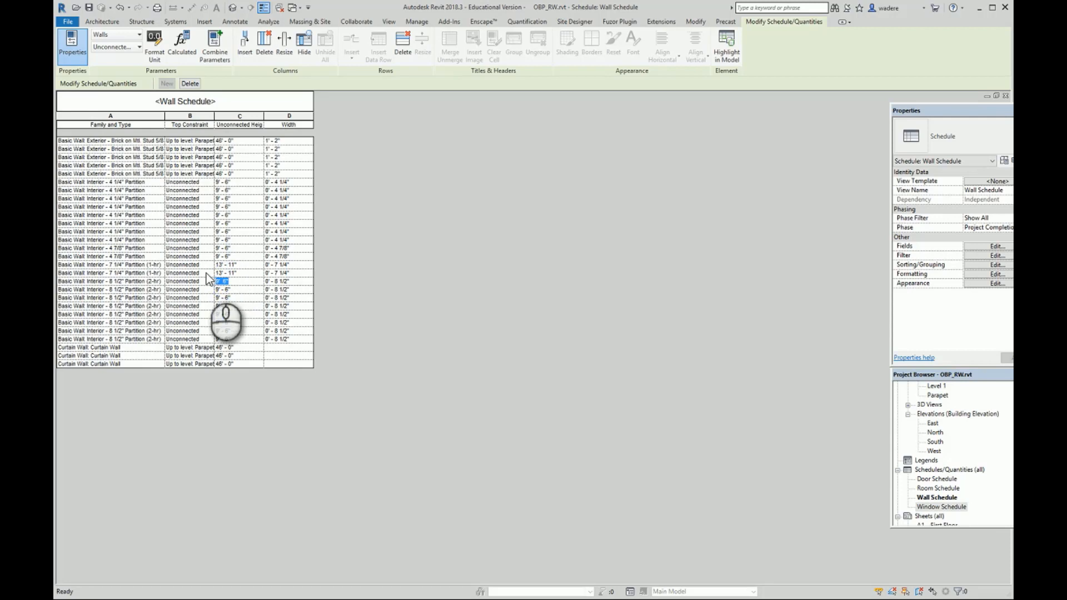
{"action": "type", "text": "8'-0"}
{"action": "left_click", "coordinate": [230, 298]}
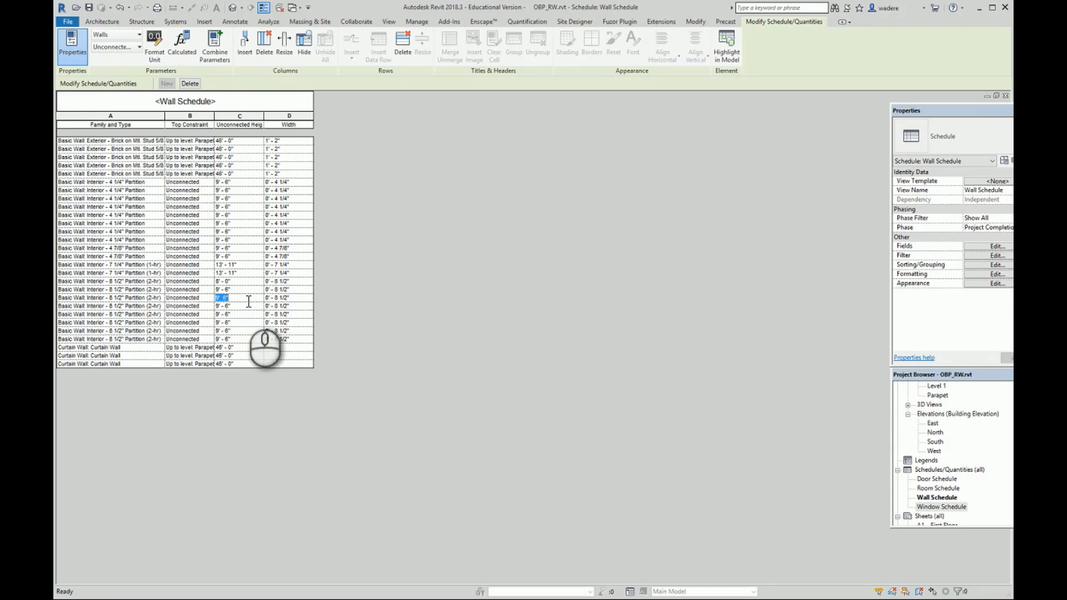
Highlight the 8'-0" high 2-hr partition in the Level 1 floor plan, then reopen the Wall Schedule
{"action": "left_click", "coordinate": [226, 282]}
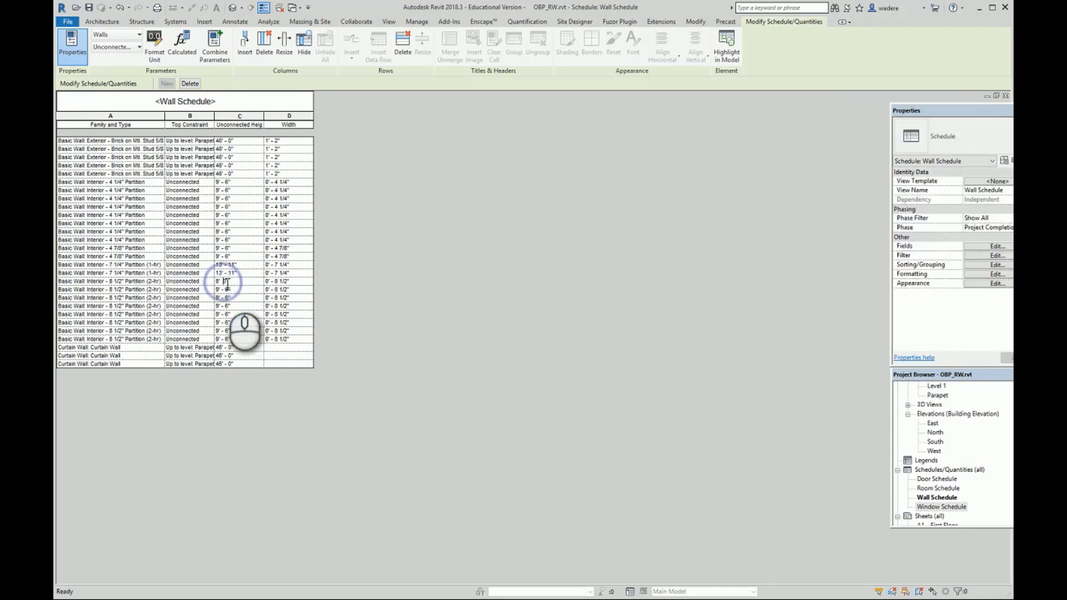
{"action": "left_click", "coordinate": [725, 45]}
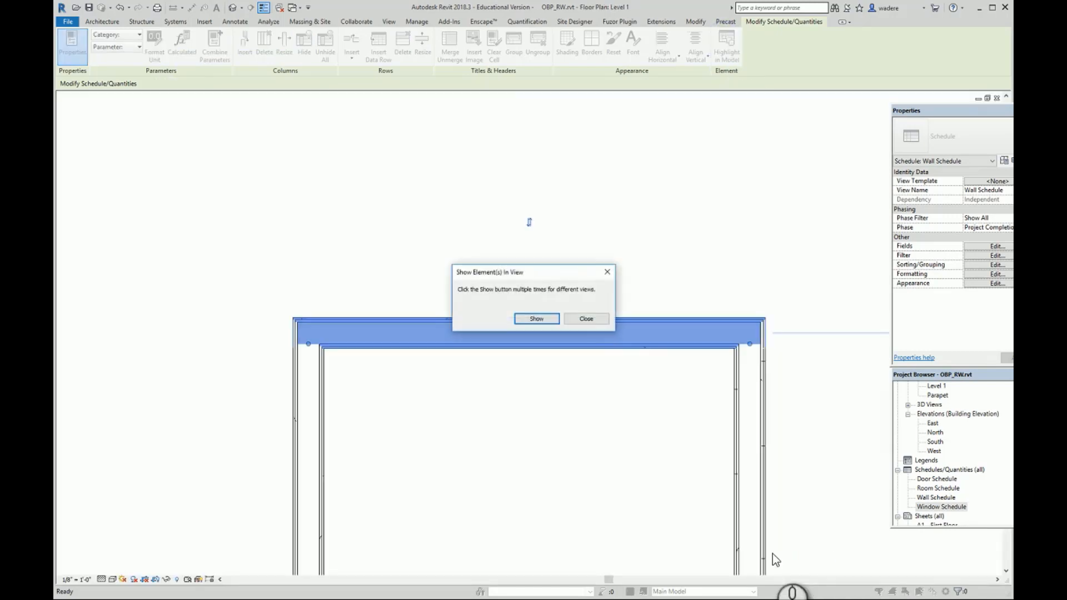
{"action": "left_click", "coordinate": [583, 318]}
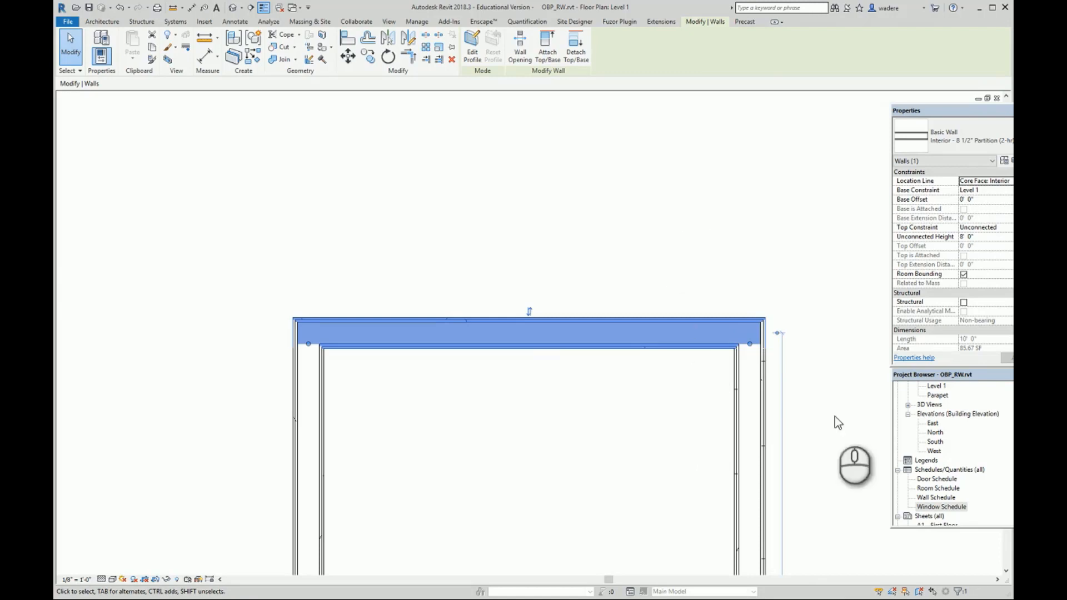
{"action": "double_click", "coordinate": [935, 498]}
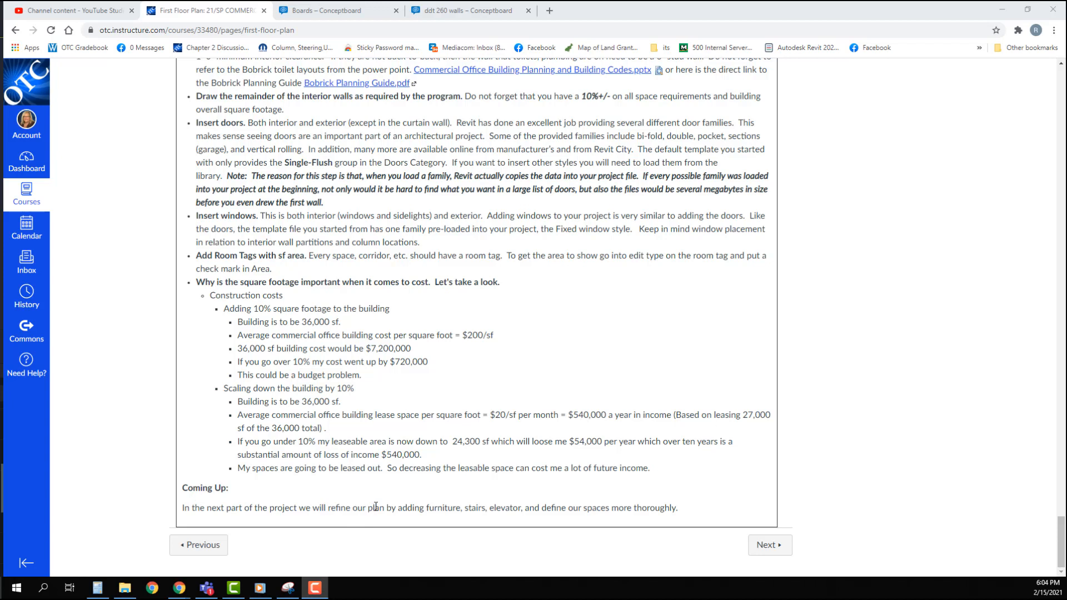
From the First Floor Plan course page in the browser, open the 1st Floor Preliminary Plan assignment and review its submission requirements
{"action": "scroll", "coordinate": [636, 441], "scroll_direction": "up", "scroll_amount": 20}
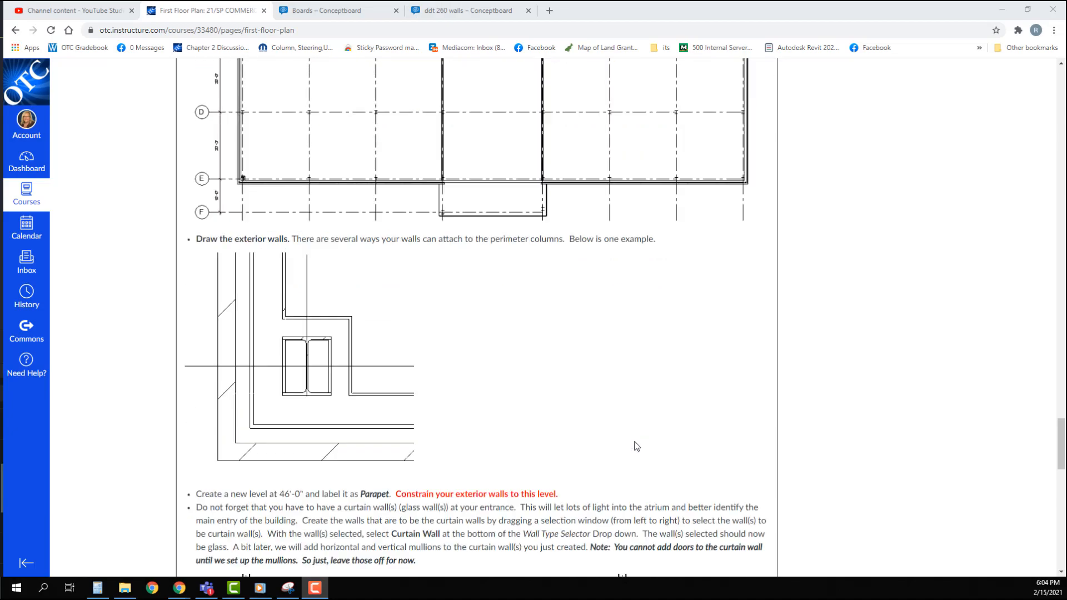
{"action": "scroll", "coordinate": [635, 444], "scroll_direction": "up", "scroll_amount": 20}
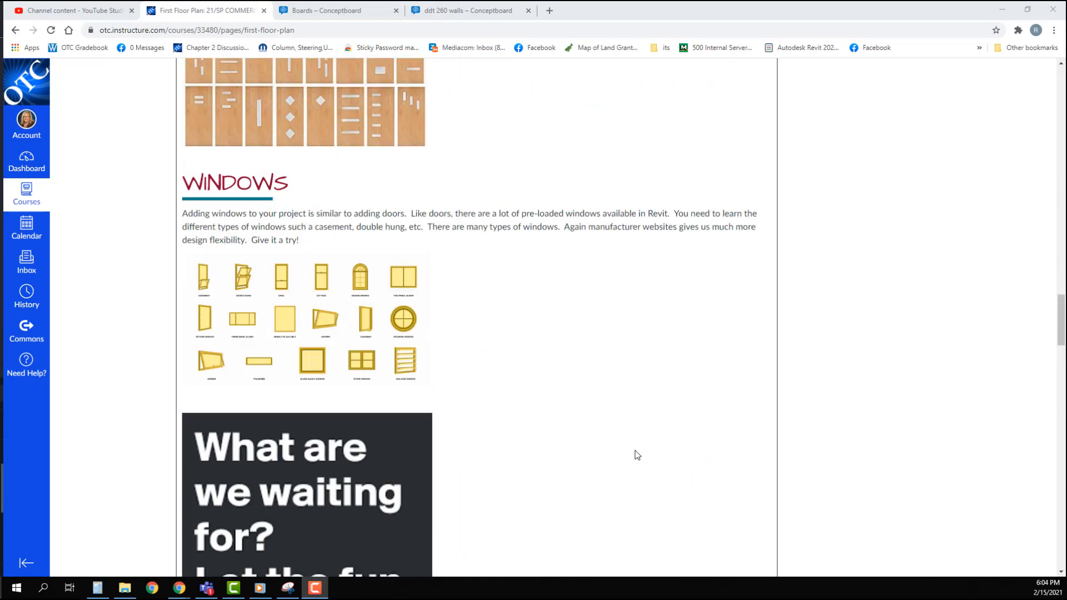
{"action": "scroll", "coordinate": [638, 456], "scroll_direction": "up", "scroll_amount": 20}
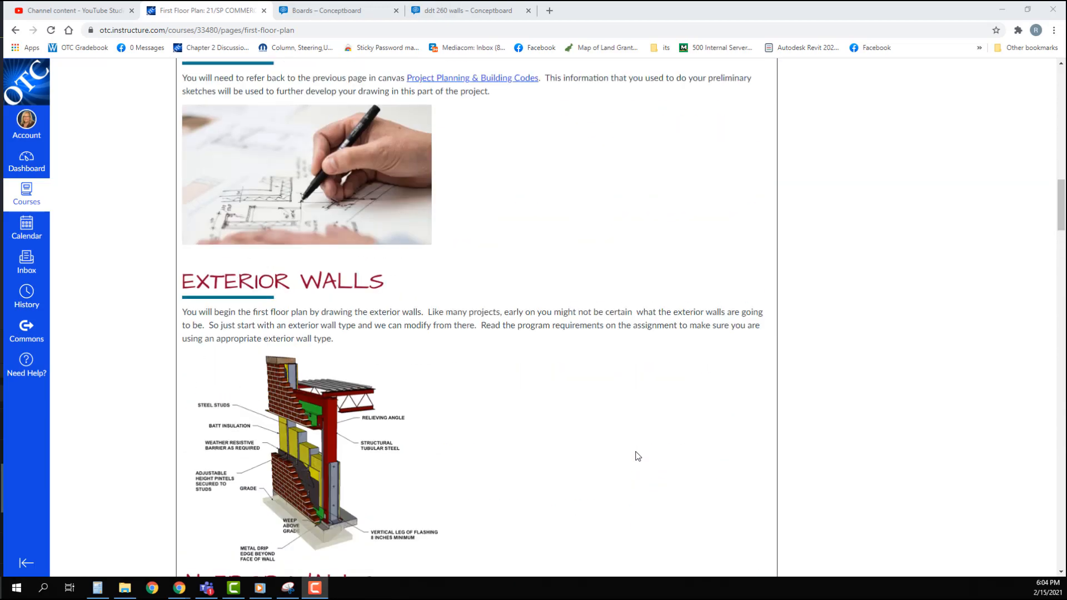
{"action": "scroll", "coordinate": [638, 456], "scroll_direction": "up", "scroll_amount": 10}
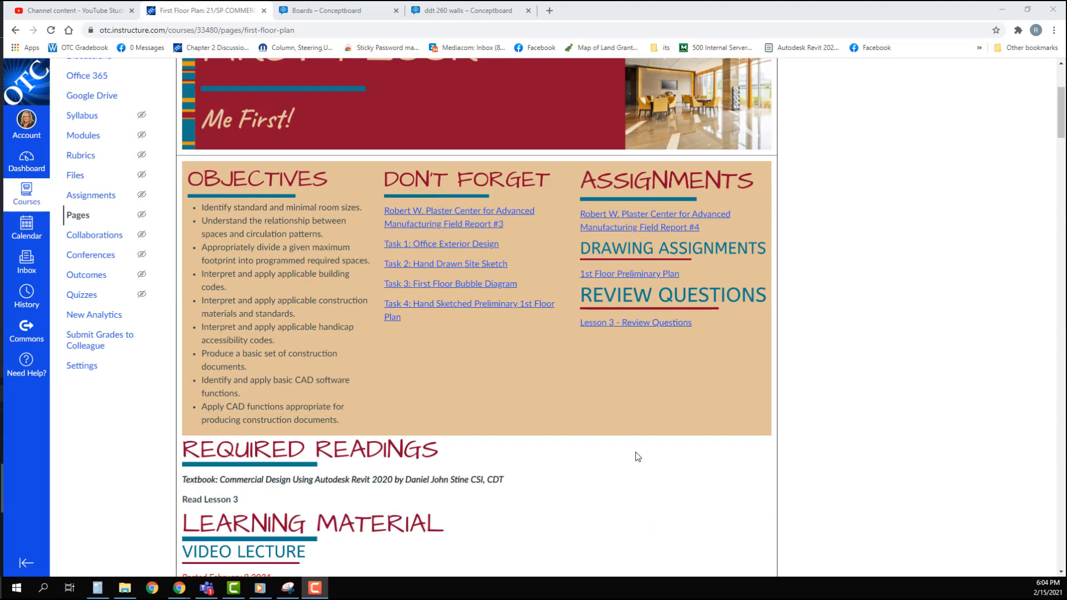
{"action": "left_click", "coordinate": [618, 274]}
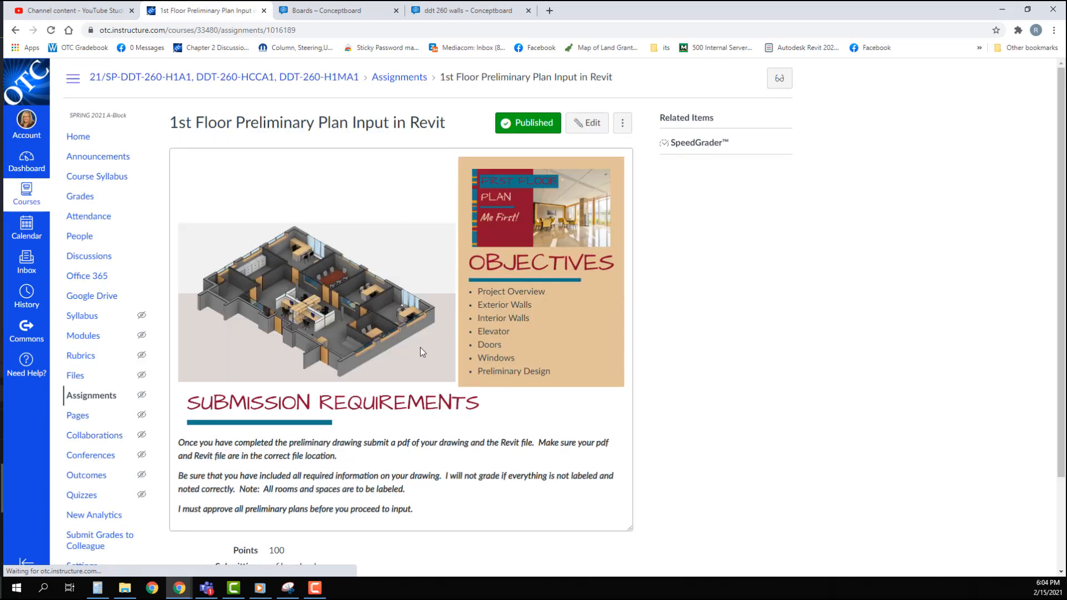
{"action": "scroll", "coordinate": [392, 374], "scroll_direction": "down", "scroll_amount": 2}
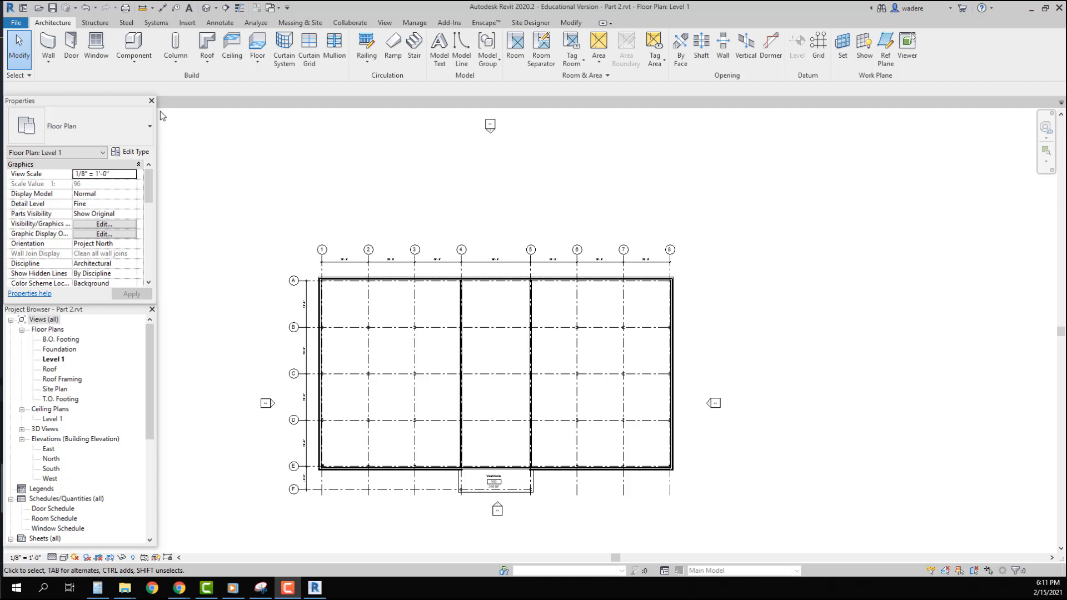
Preview the print of the Level 1 floor plan to check how it fills the page, and close the preview
{"action": "left_click", "coordinate": [125, 8]}
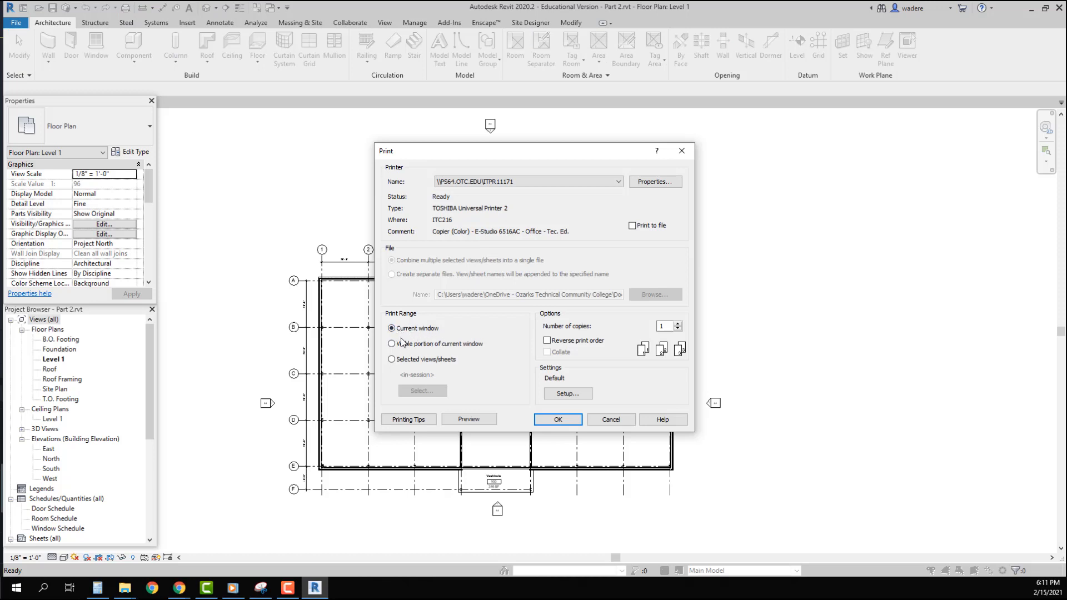
{"action": "left_click", "coordinate": [475, 423]}
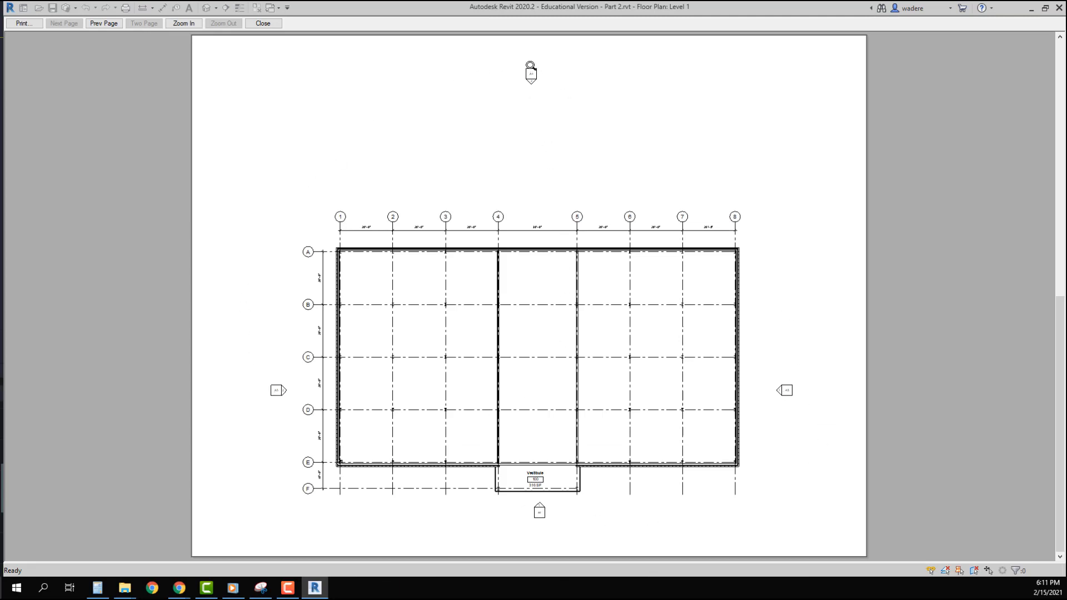
{"action": "left_click", "coordinate": [256, 23]}
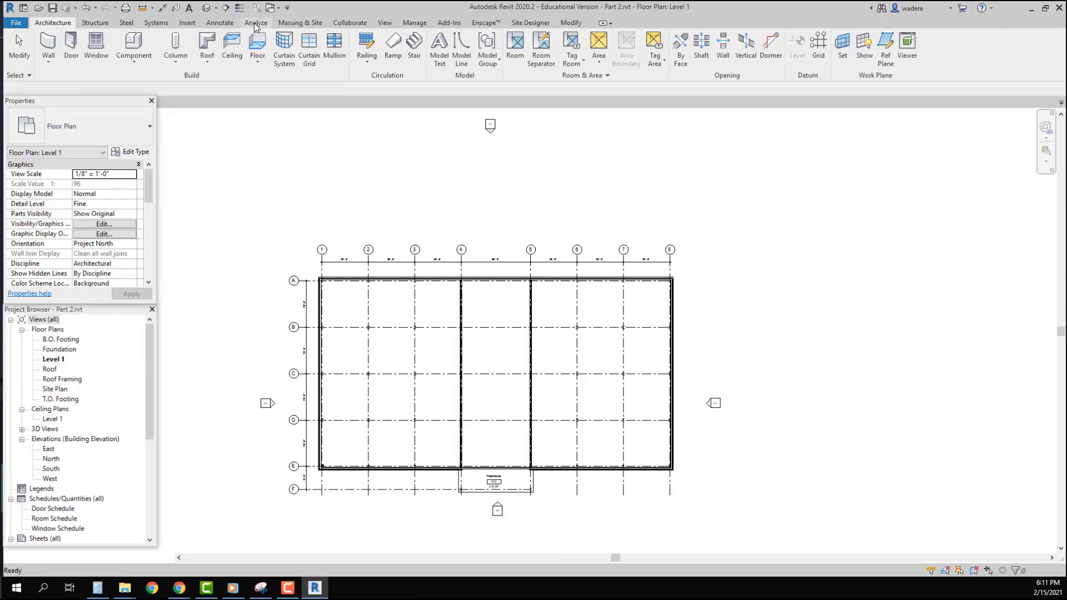
Move the north, east and west elevation markers in closer to the building's grid and exterior walls on Level 1
{"action": "mouse_move", "coordinate": [513, 145]}
{"action": "left_mouse_down"}
{"action": "mouse_move", "coordinate": [464, 105]}
{"action": "mouse_move", "coordinate": [495, 202]}
{"action": "mouse_move", "coordinate": [493, 240]}
{"action": "left_mouse_up"}
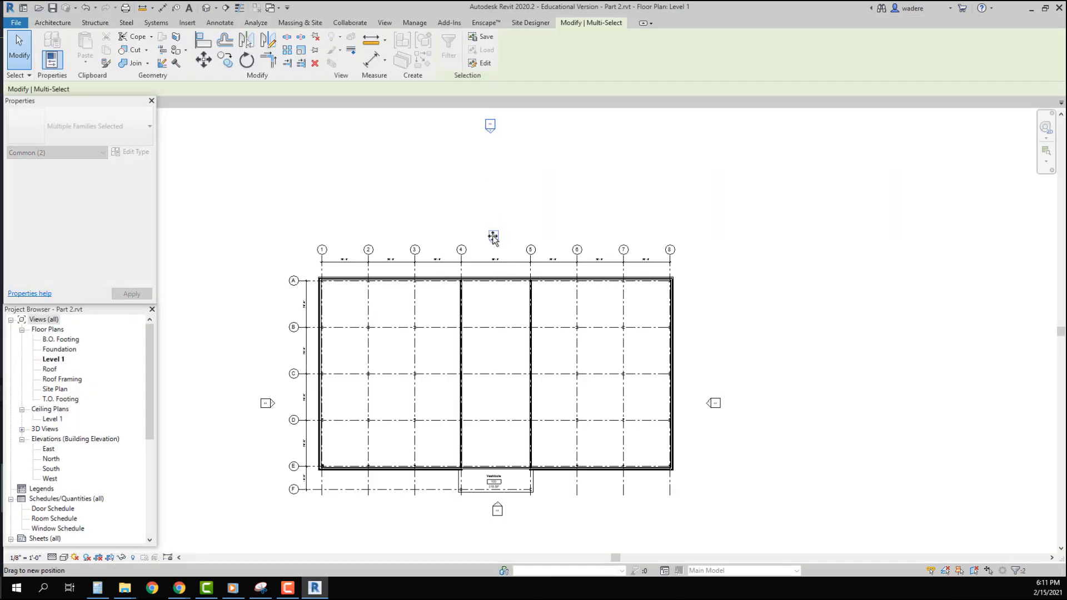
{"action": "left_click", "coordinate": [757, 439]}
{"action": "mouse_move", "coordinate": [757, 439]}
{"action": "left_mouse_down"}
{"action": "mouse_move", "coordinate": [691, 381]}
{"action": "mouse_move", "coordinate": [688, 405]}
{"action": "left_mouse_up"}
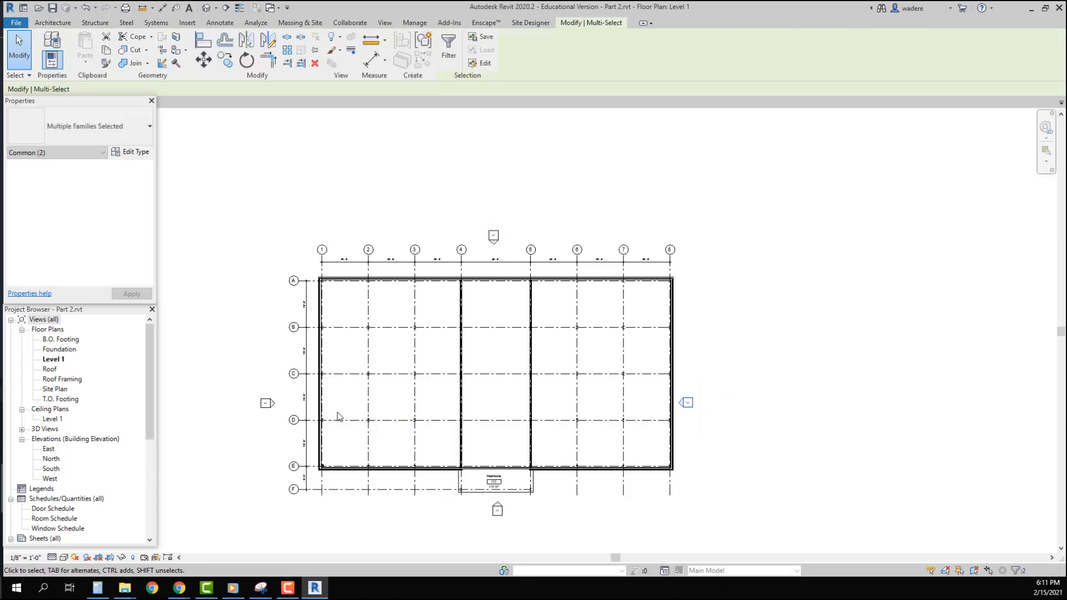
{"action": "left_click", "coordinate": [282, 429]}
{"action": "mouse_move", "coordinate": [282, 429]}
{"action": "left_mouse_down"}
{"action": "mouse_move", "coordinate": [259, 398]}
{"action": "mouse_move", "coordinate": [282, 385]}
{"action": "left_mouse_up"}
{"action": "left_click", "coordinate": [272, 401]}
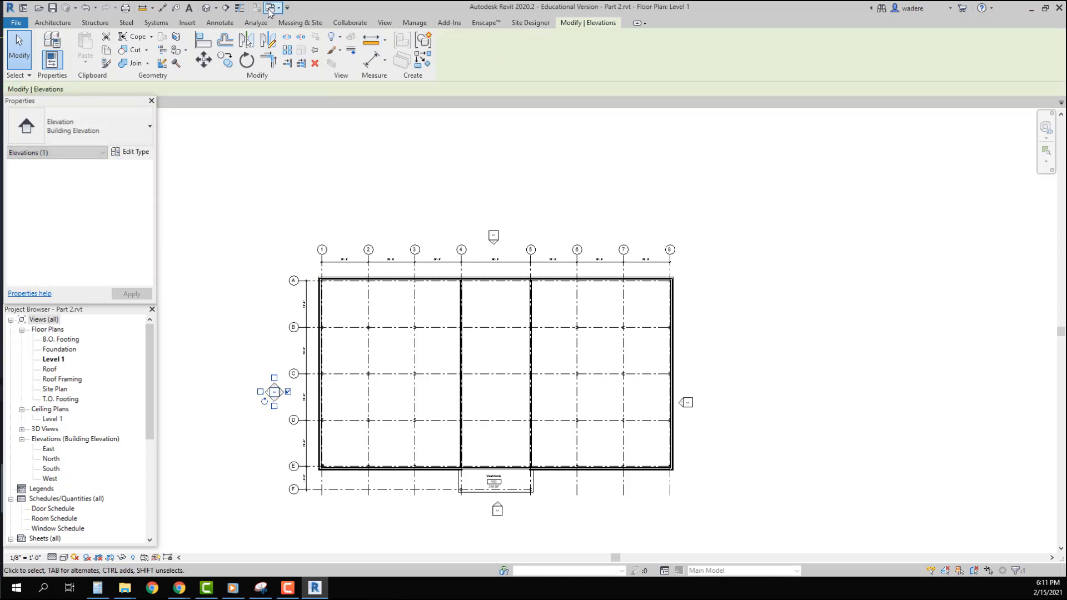
Preview the Level 1 print again with the repositioned elevation markers, and return to the floor plan
{"action": "left_click", "coordinate": [125, 10]}
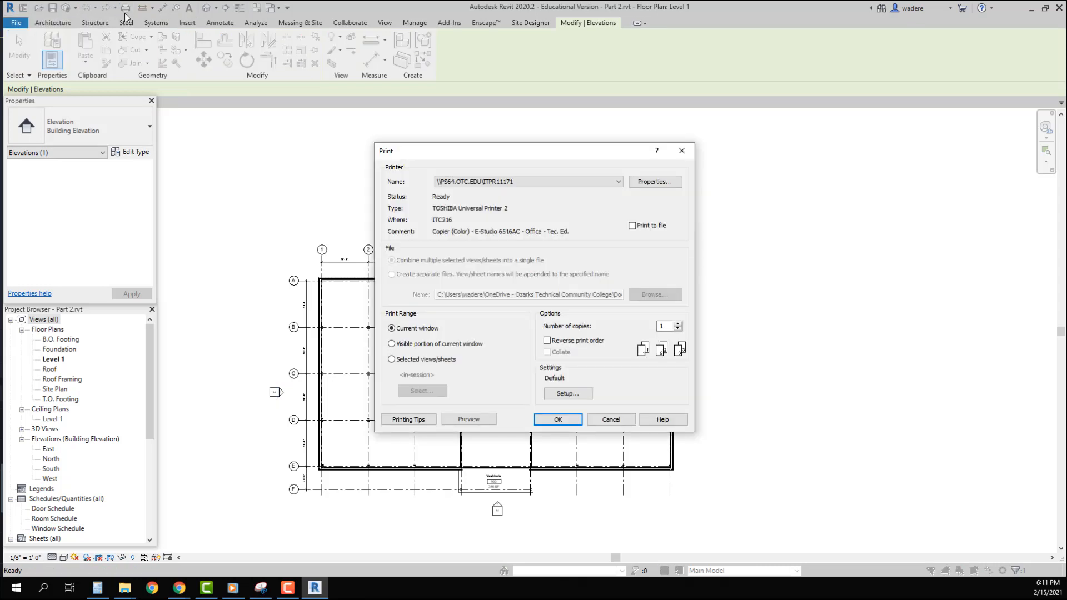
{"action": "left_click", "coordinate": [468, 419]}
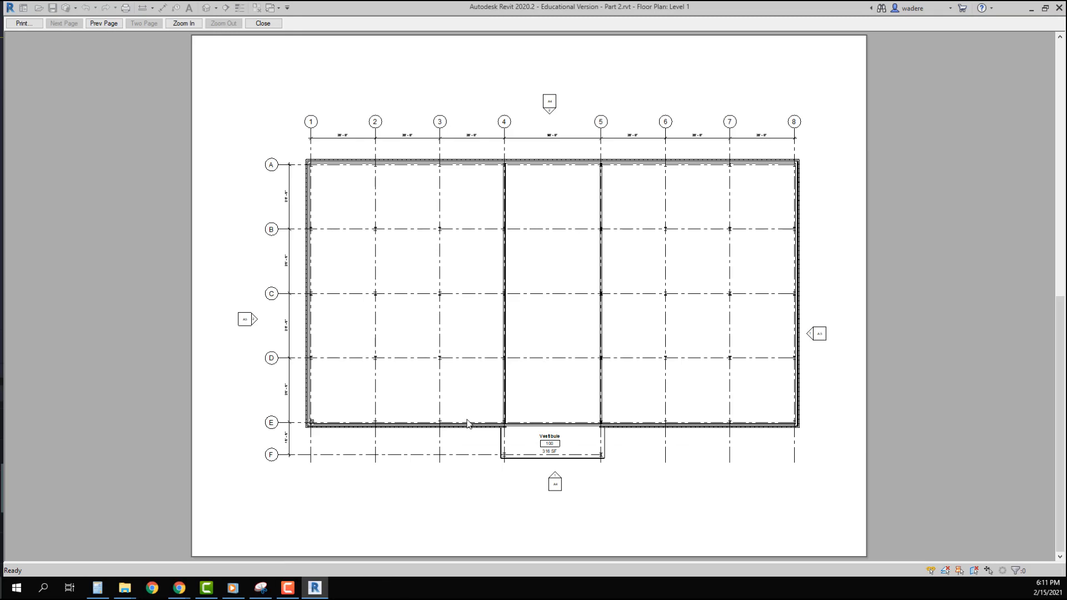
{"action": "left_click", "coordinate": [263, 24]}
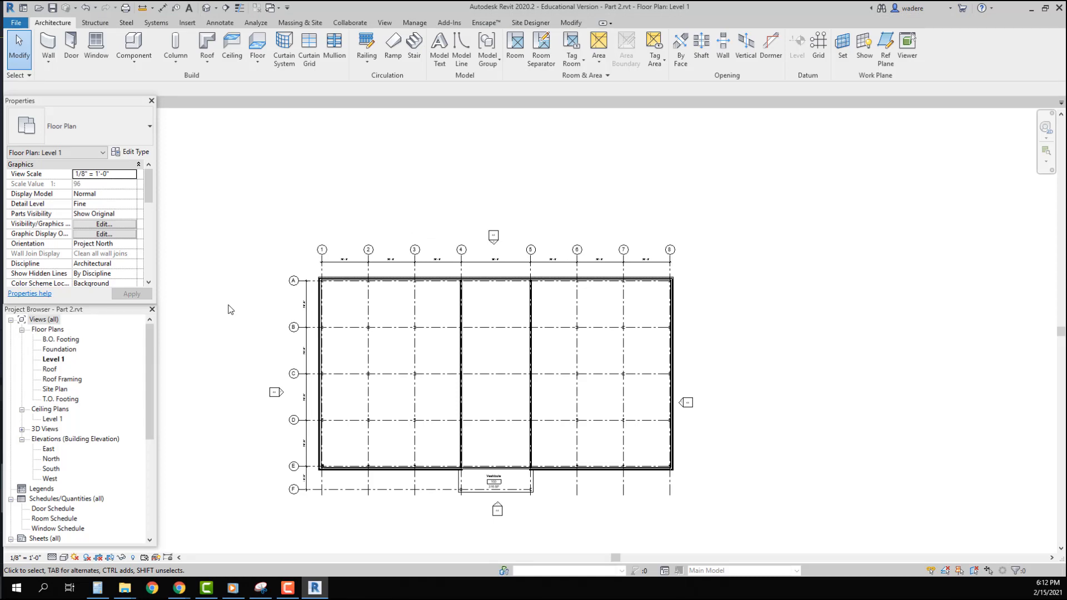